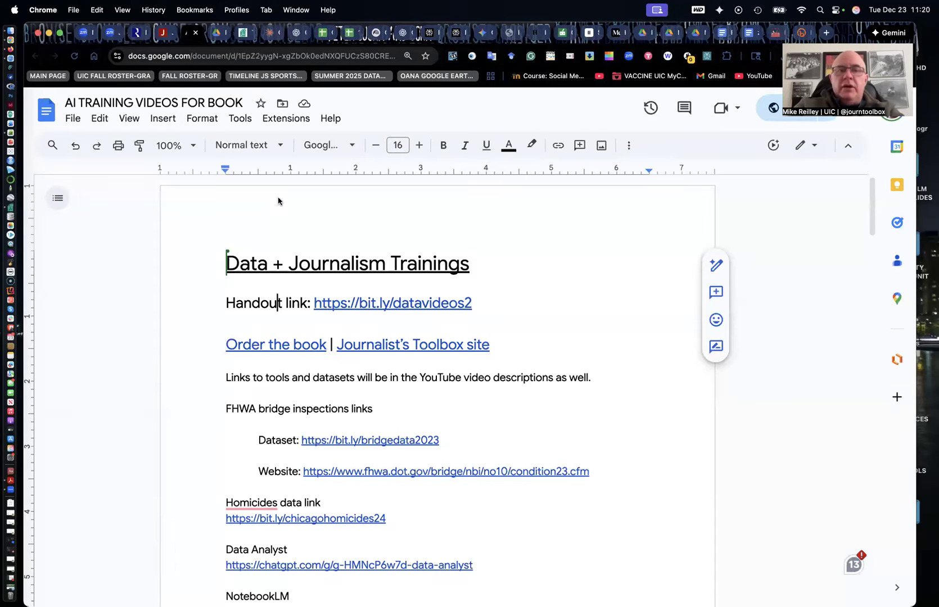
Browse the Journalist's Toolbox site, including its Data scraping tools page
click(138, 35)
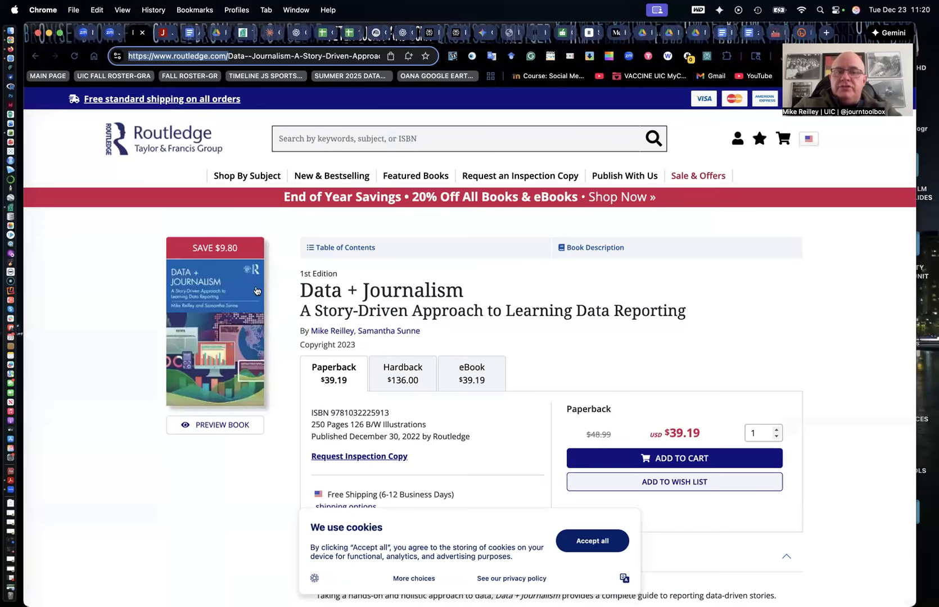
click(164, 33)
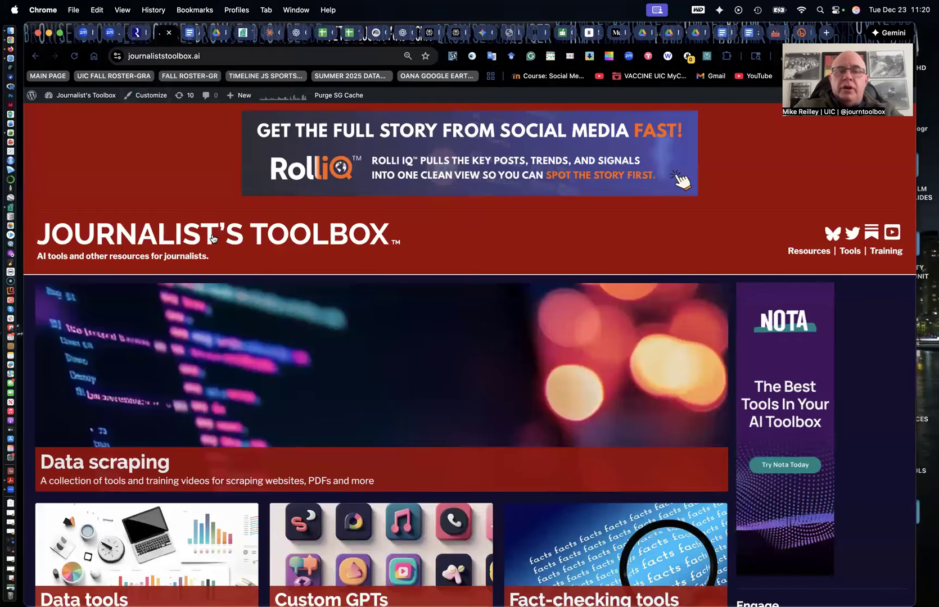
scroll(208, 255, down, 2)
scroll(209, 254, down, 1)
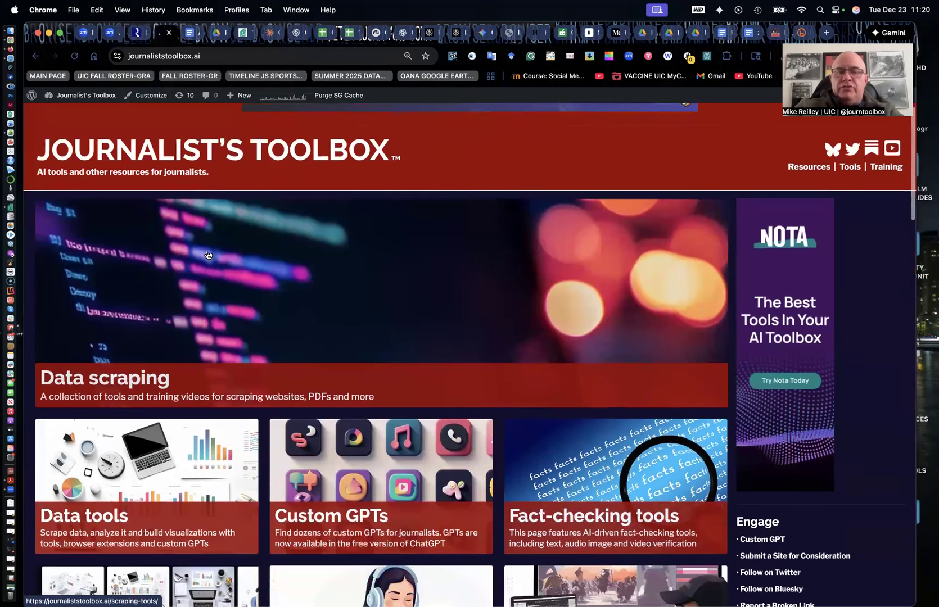
click(126, 387)
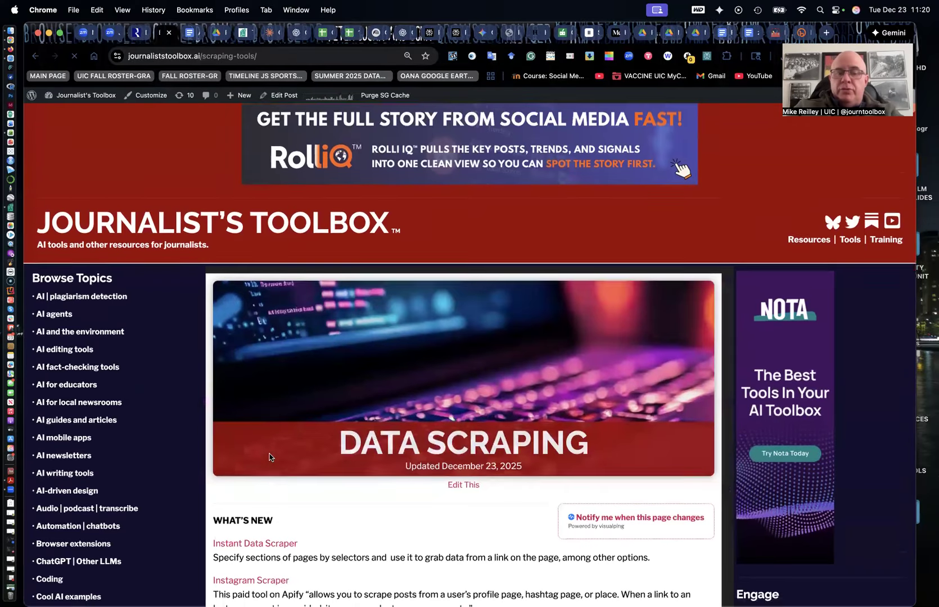
scroll(269, 457, down, 5)
scroll(269, 453, down, 2)
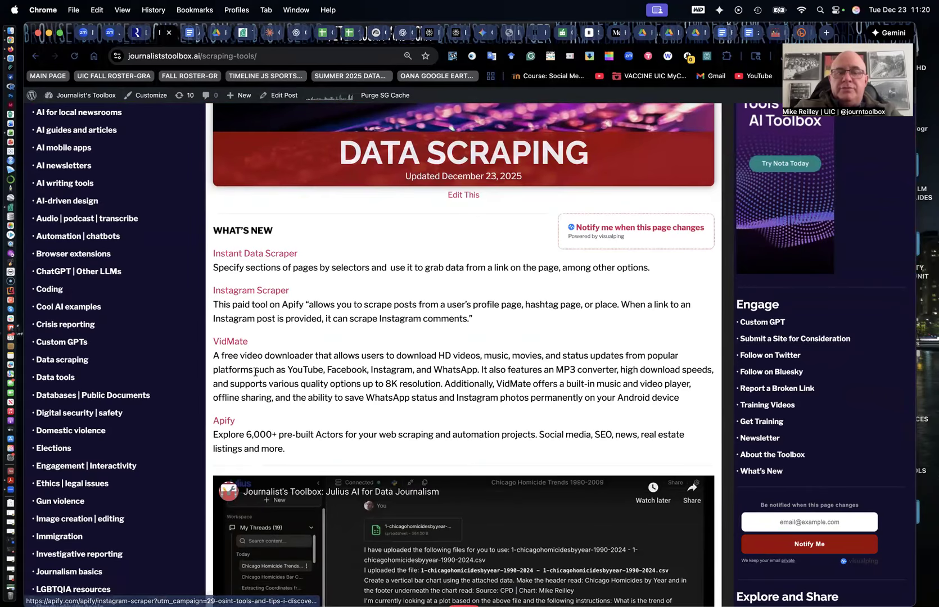
scroll(256, 373, down, 7)
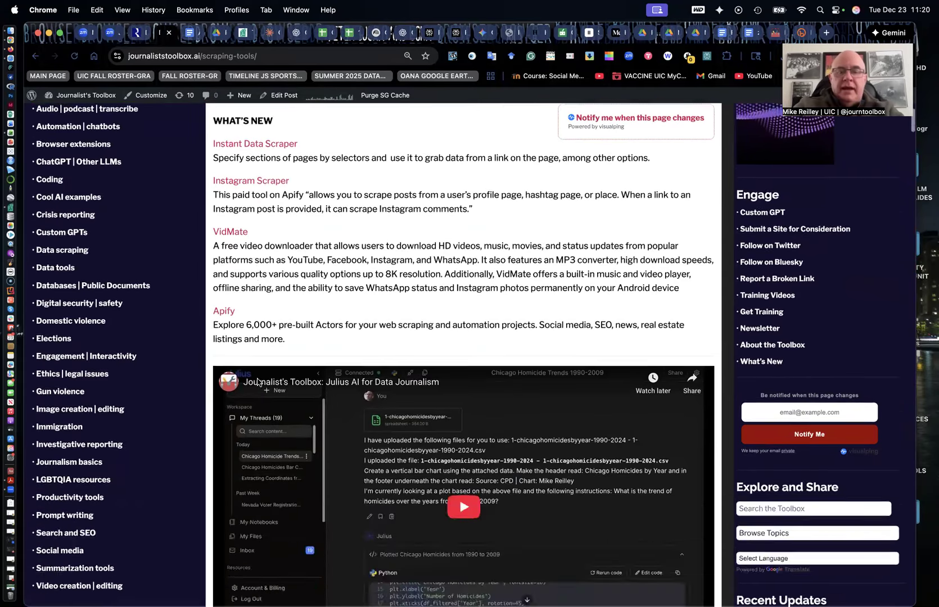
scroll(414, 477, down, 12)
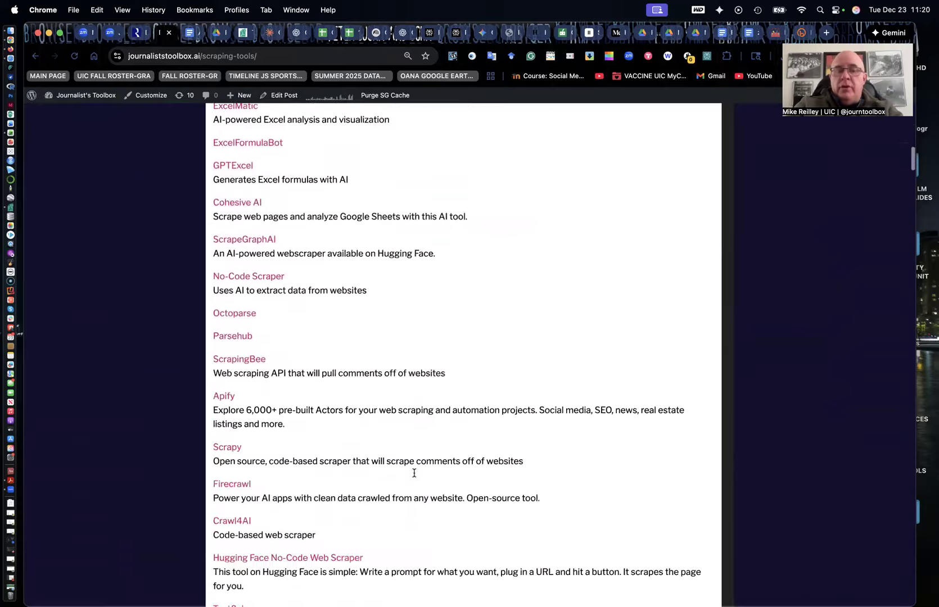
scroll(414, 477, up, 5)
scroll(414, 477, up, 15)
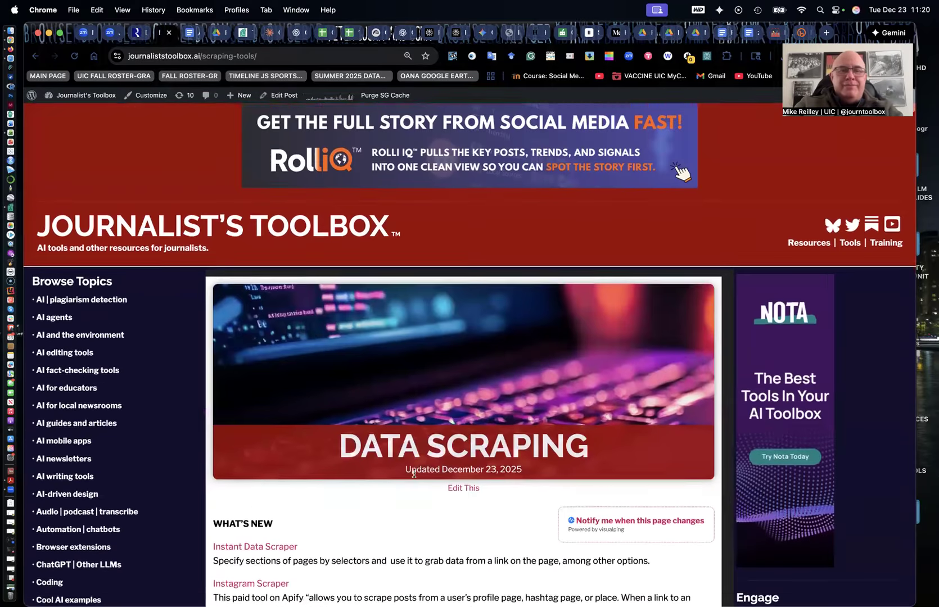
click(330, 231)
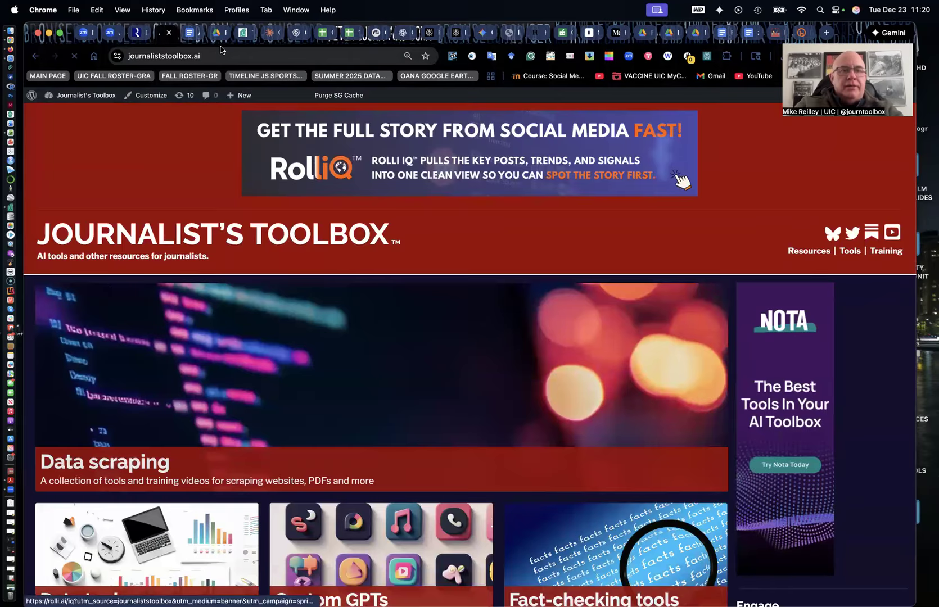
Scroll through the training handout document to review the listed scraping tools and links
click(189, 33)
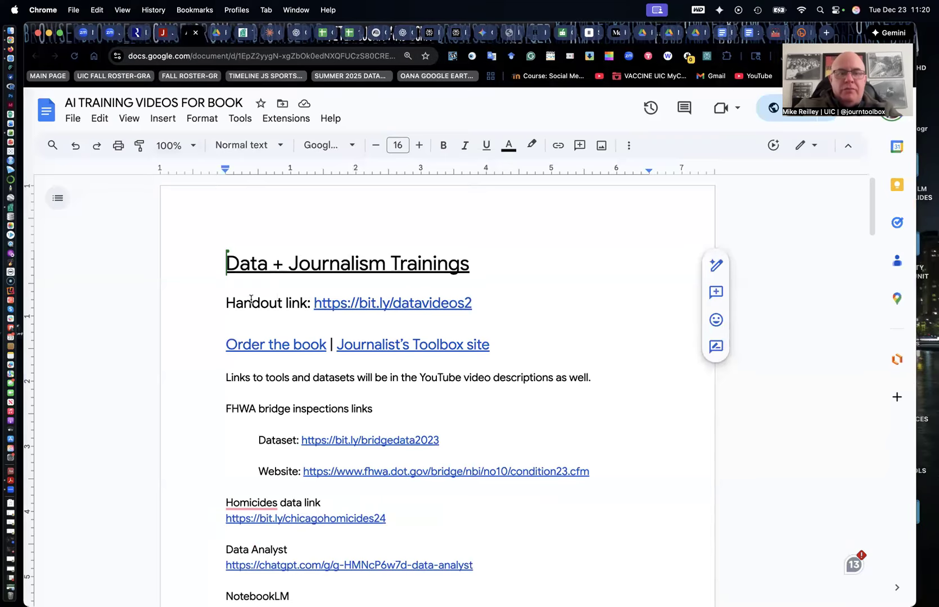
scroll(259, 306, down, 5)
scroll(254, 310, down, 3)
scroll(255, 310, up, 6)
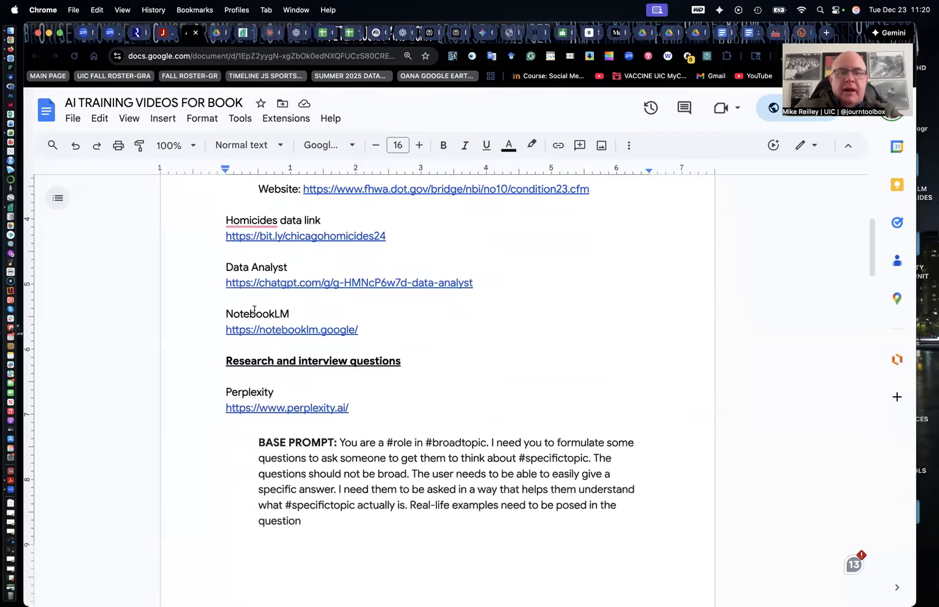
scroll(254, 310, down, 2)
scroll(254, 310, down, 20)
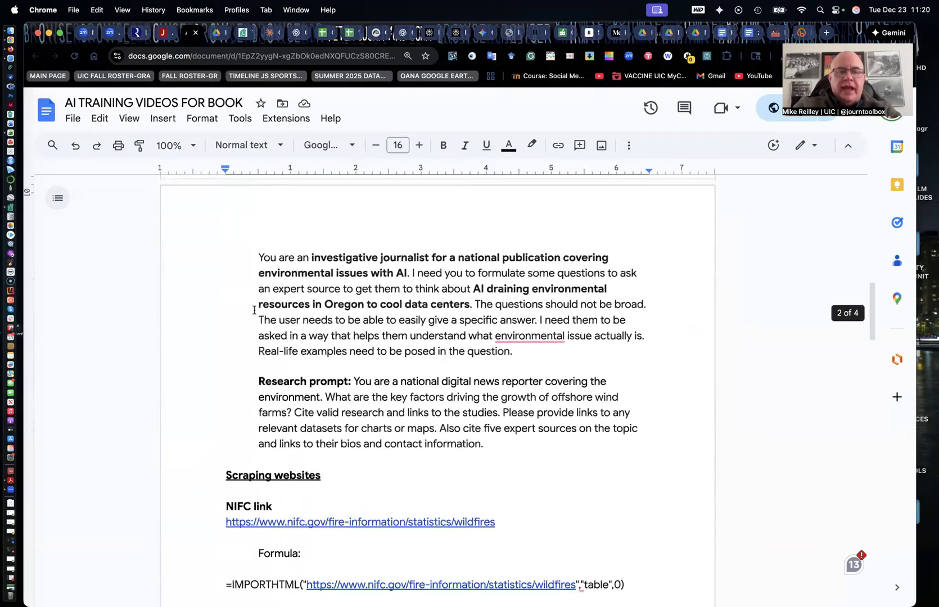
scroll(254, 310, down, 2)
scroll(254, 309, up, 3)
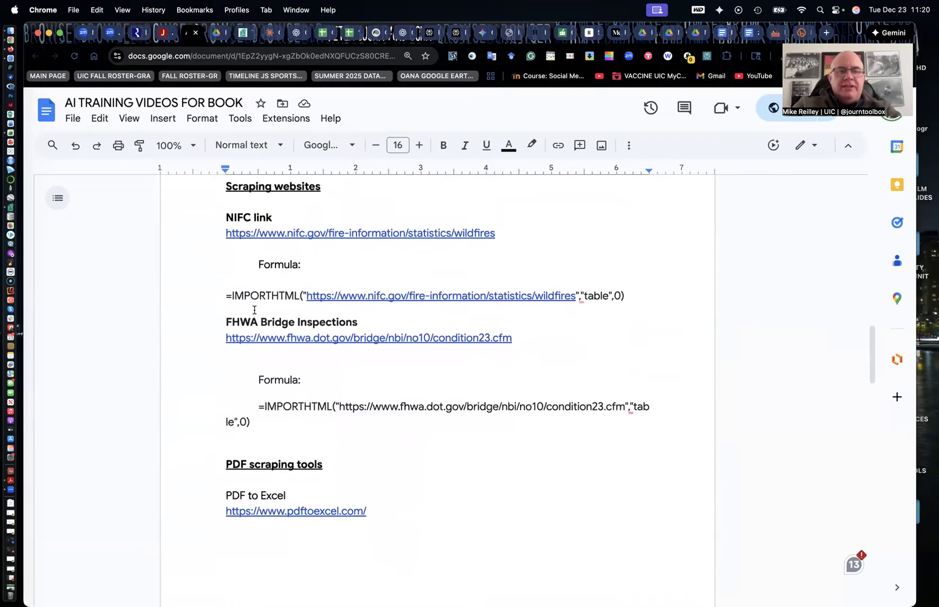
scroll(254, 309, down, 9)
scroll(254, 310, down, 6)
scroll(254, 310, up, 7)
scroll(254, 310, up, 20)
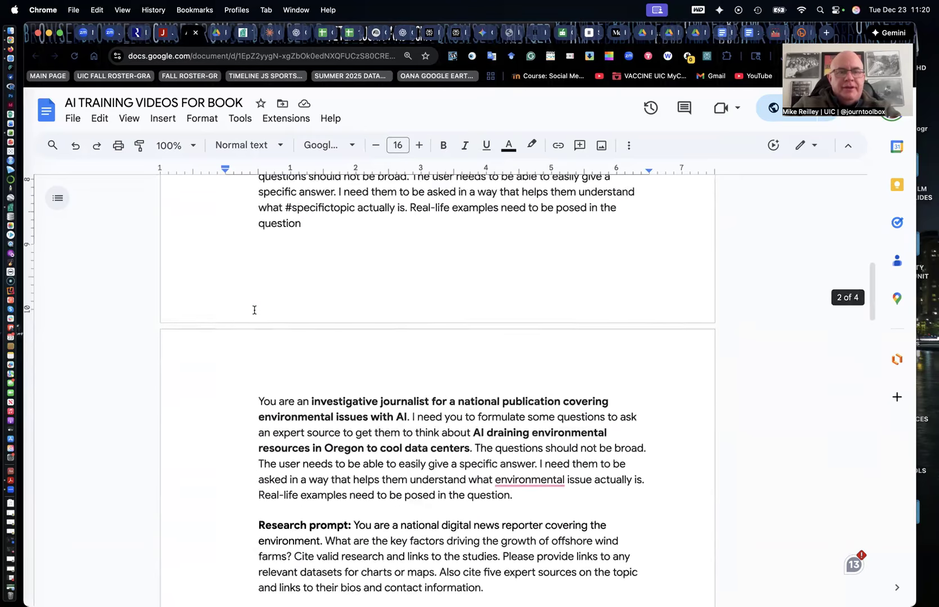
scroll(254, 310, down, 20)
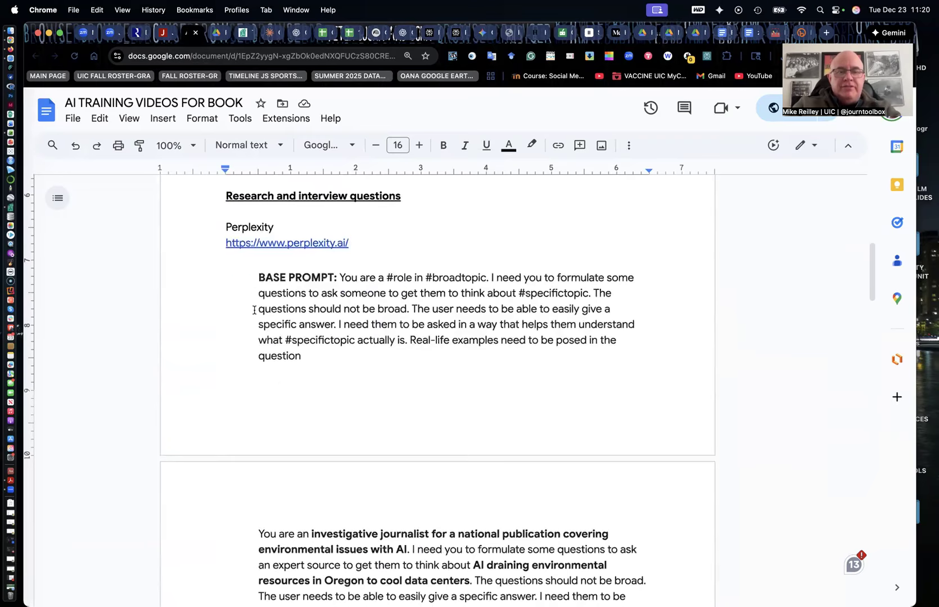
scroll(254, 310, down, 8)
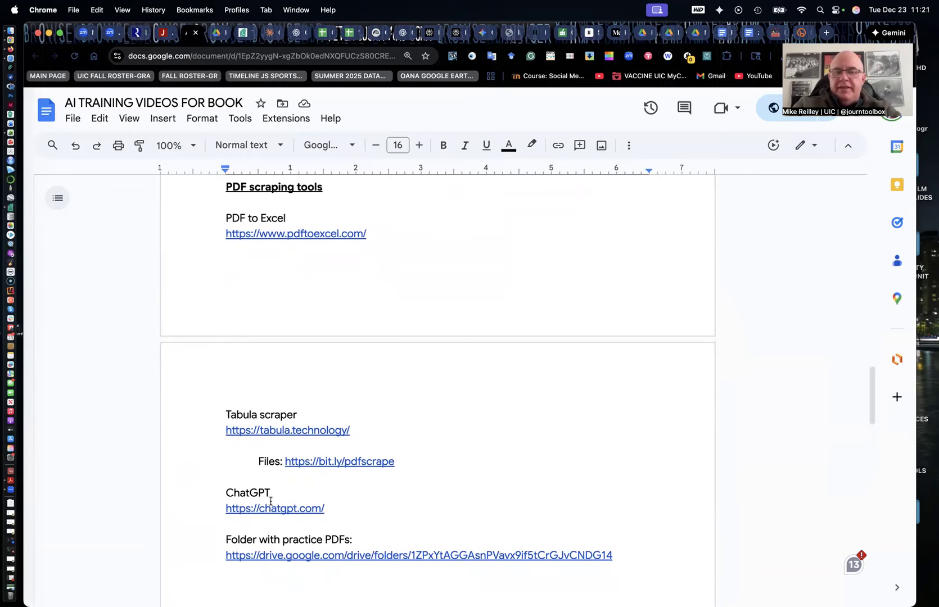
scroll(273, 498, down, 3)
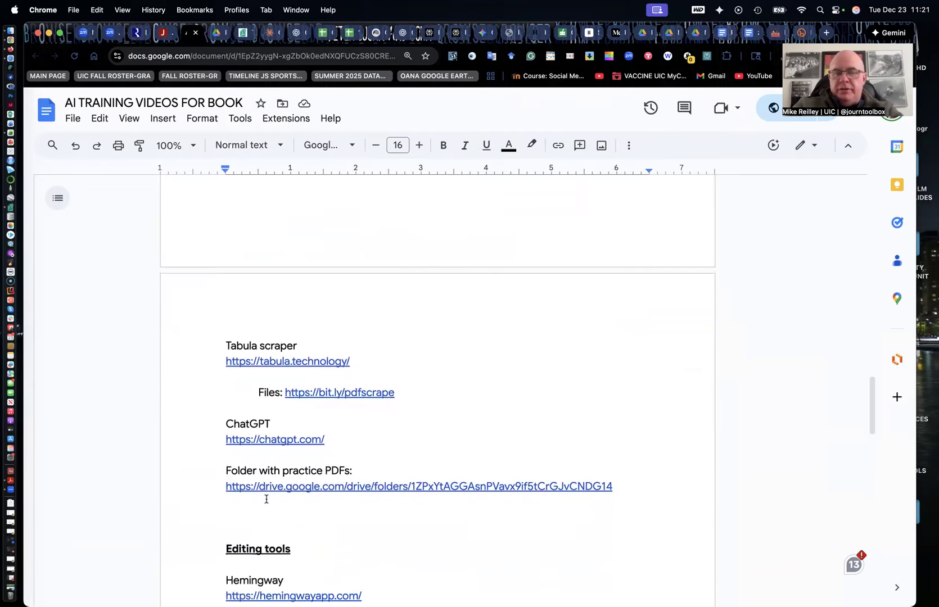
Open the practice PDFs folder from the handout and look through the Drive folder and Tabula tabs
super+click(322, 485)
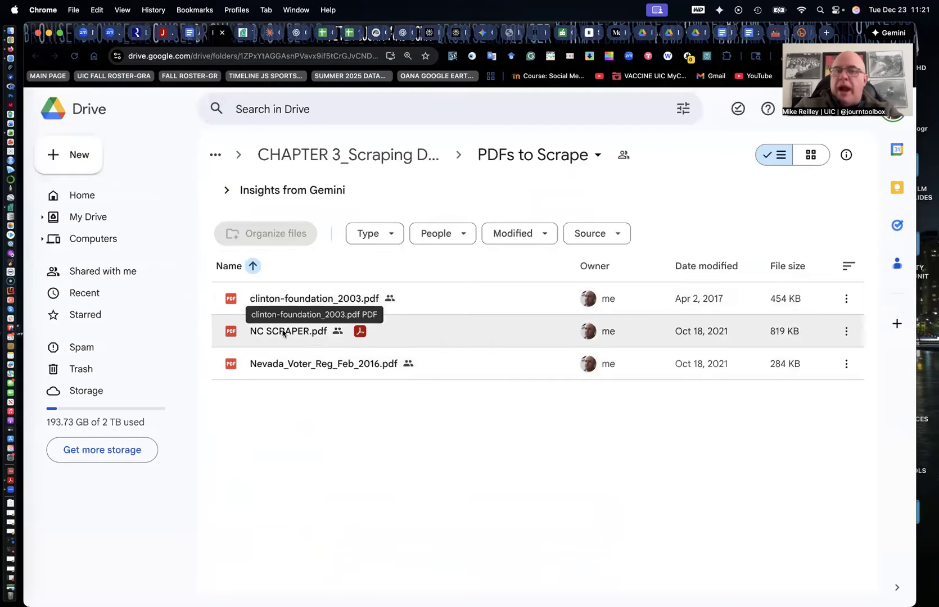
click(192, 35)
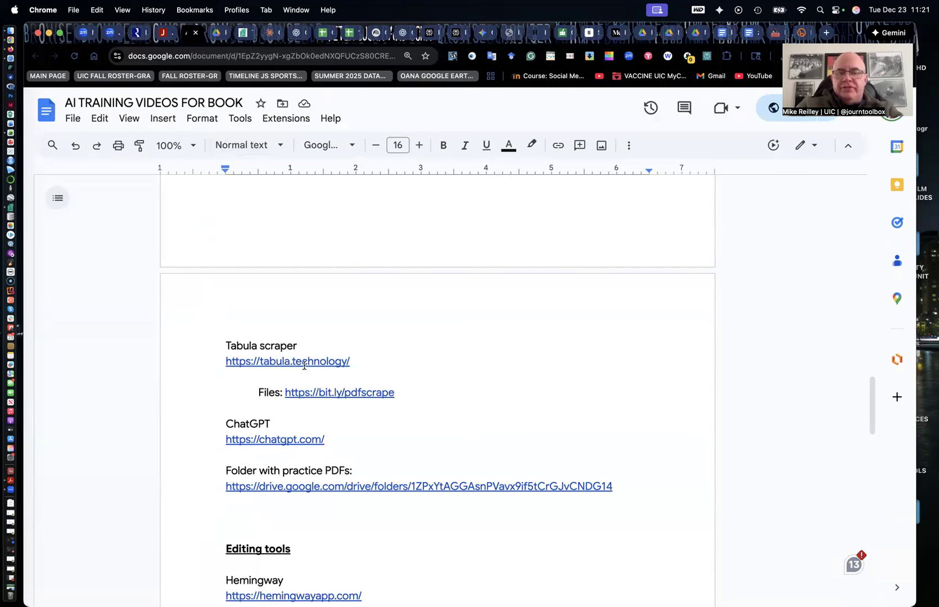
click(242, 35)
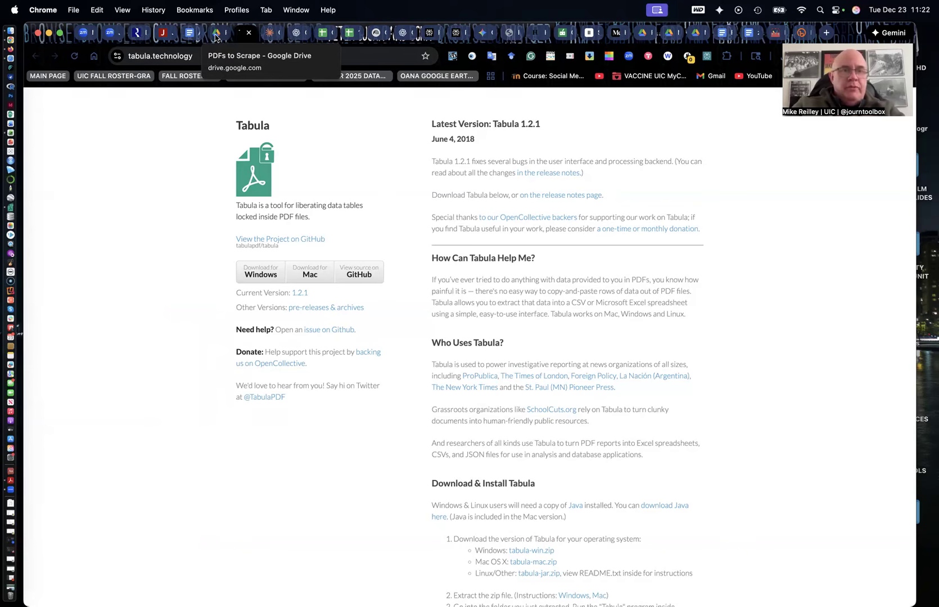
click(189, 33)
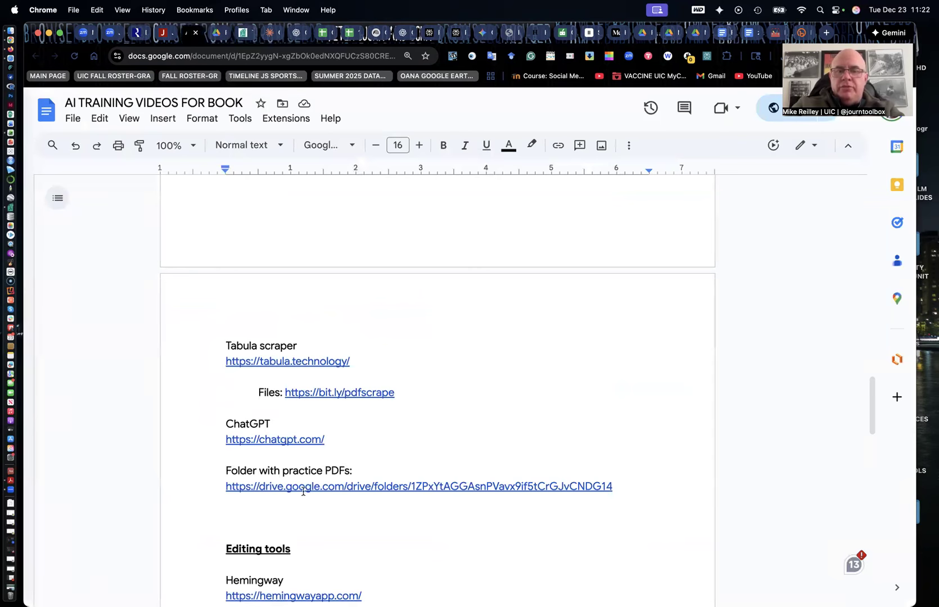
click(214, 32)
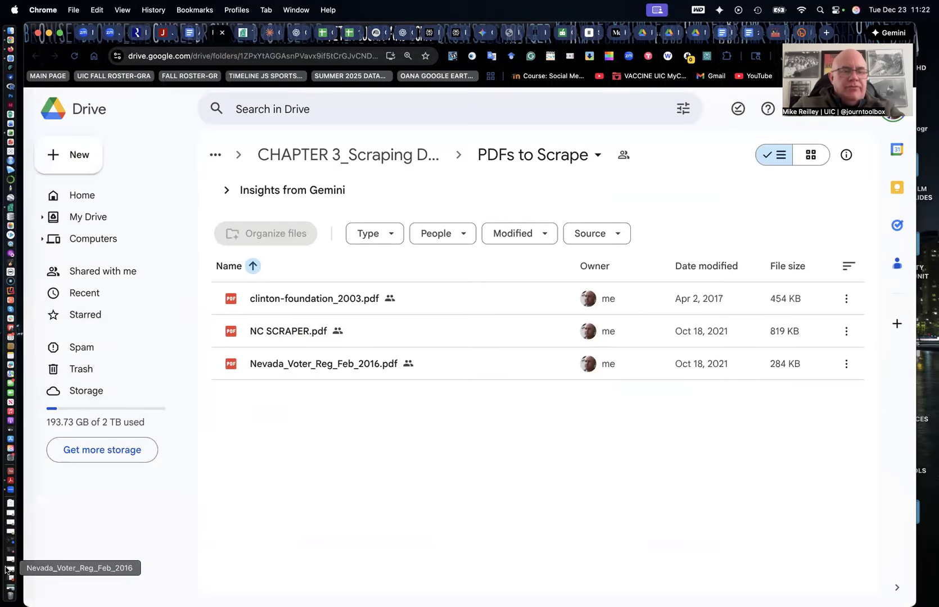
Upload Nevada_Voter_Reg_Feb_2016.pdf from the Desktop to PDFtoExcel.com for conversion
click(9, 588)
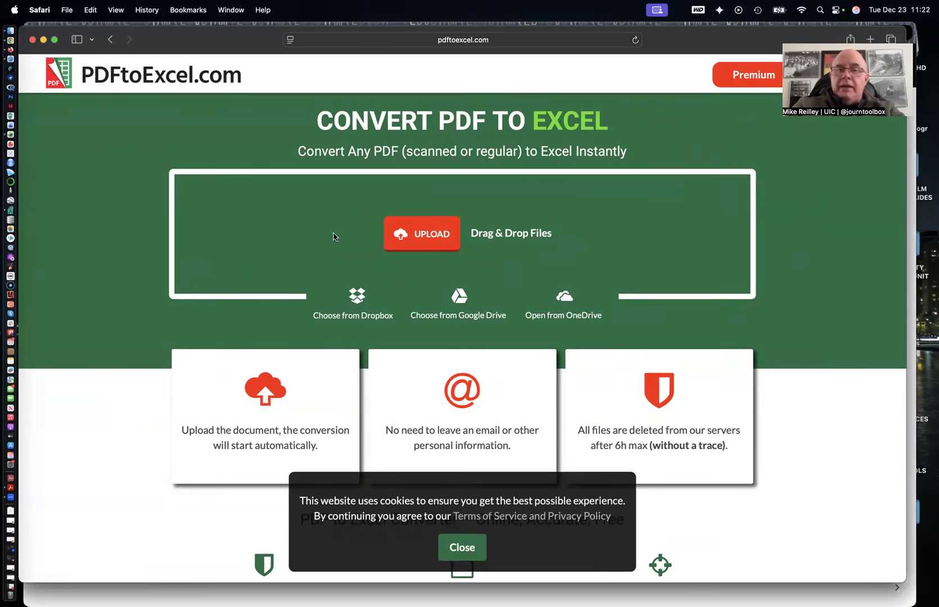
click(431, 238)
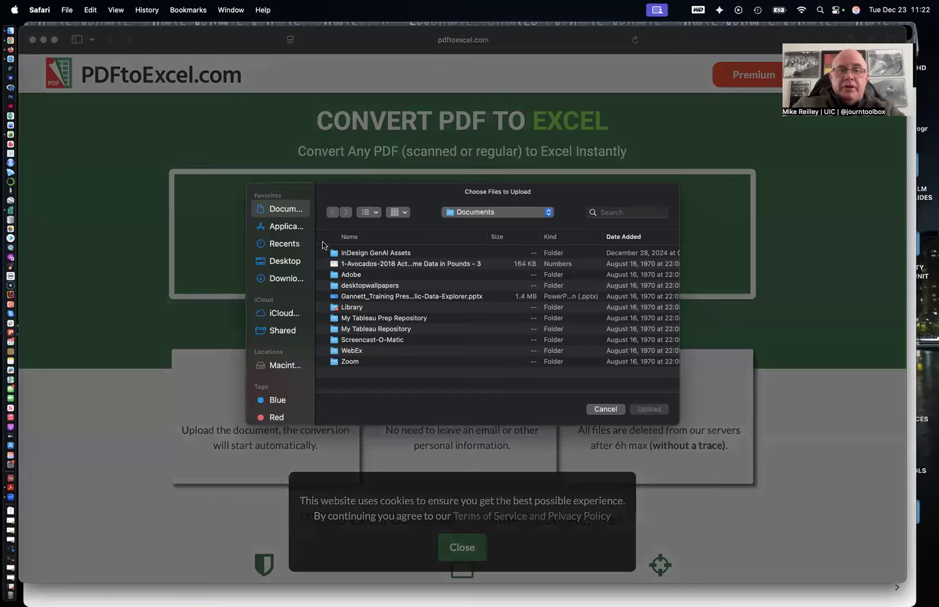
click(282, 262)
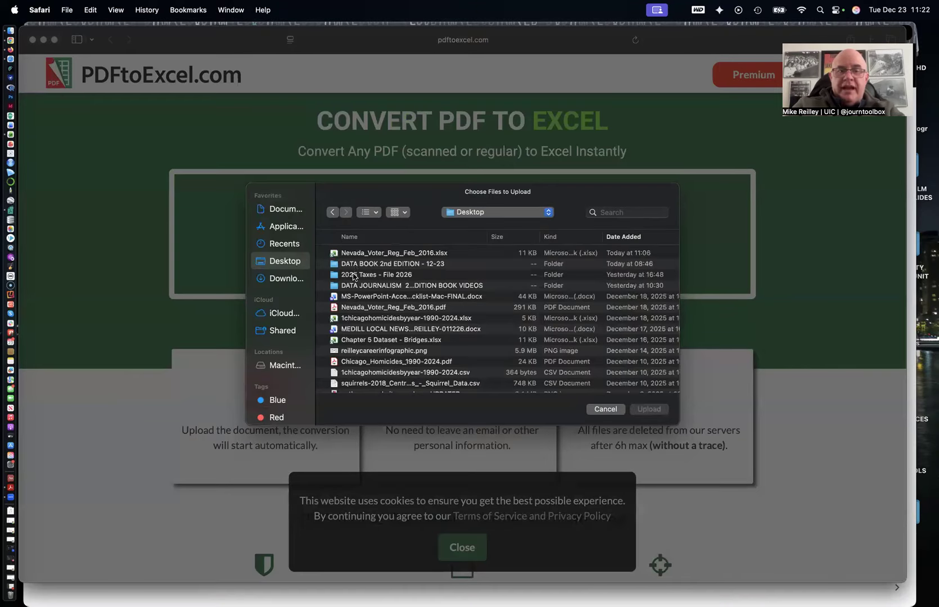
click(360, 307)
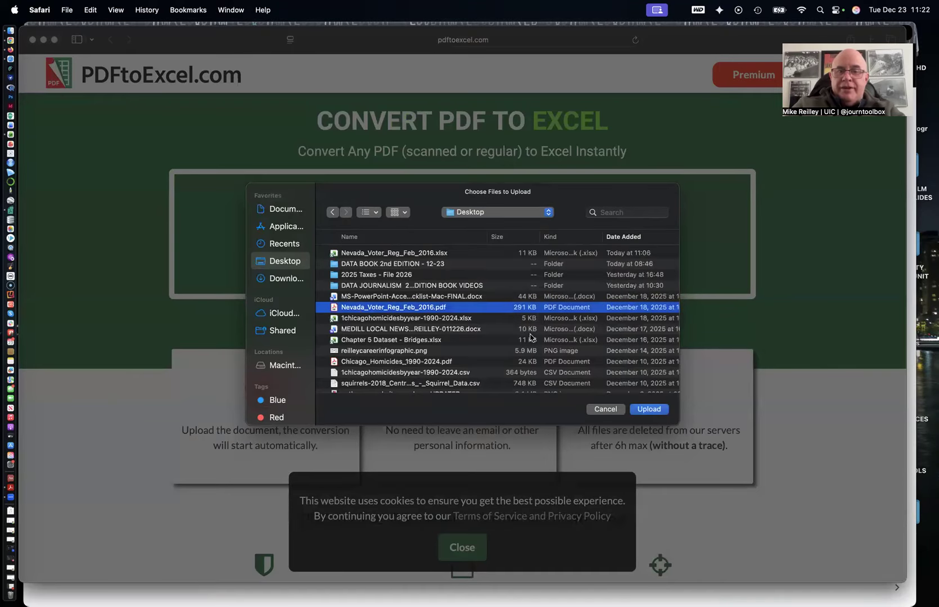
click(654, 410)
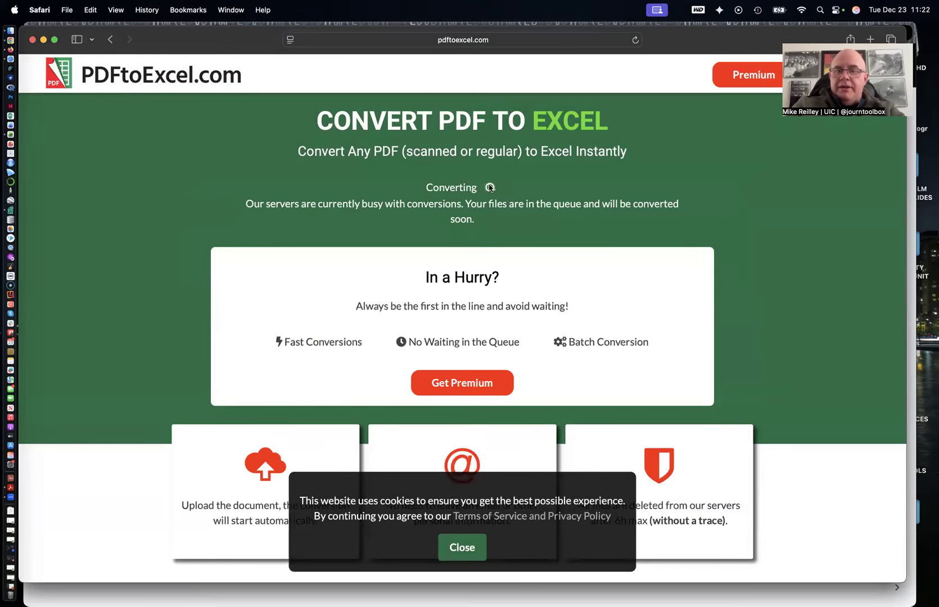
Download the converted Excel file, allowing downloads from pdftoexcel.com
scroll(647, 422, down, 3)
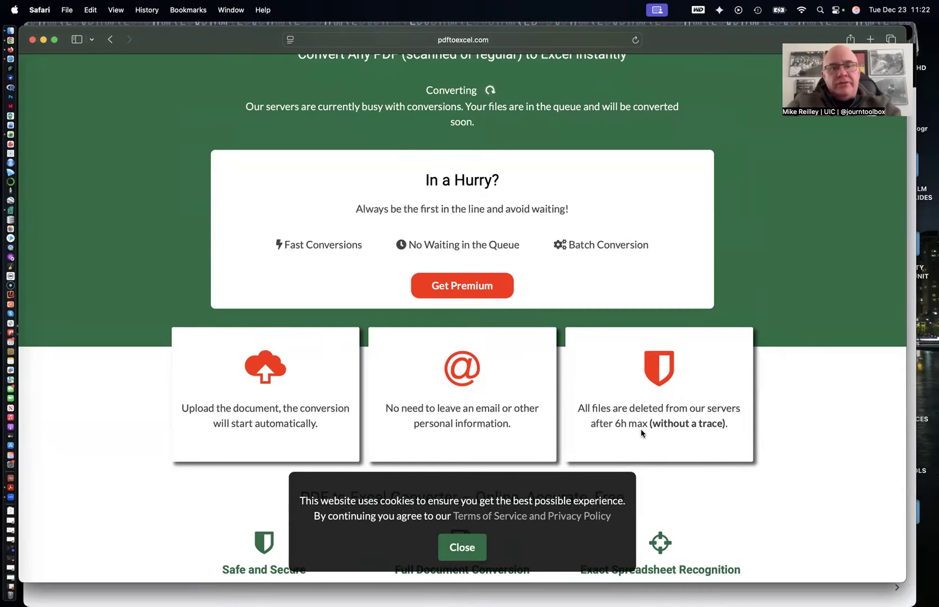
scroll(641, 433, up, 3)
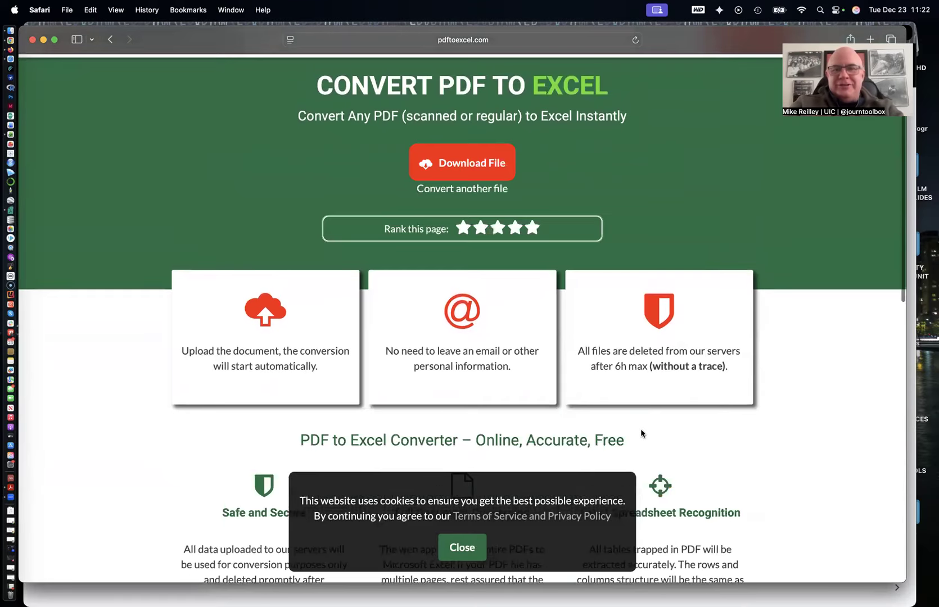
click(469, 164)
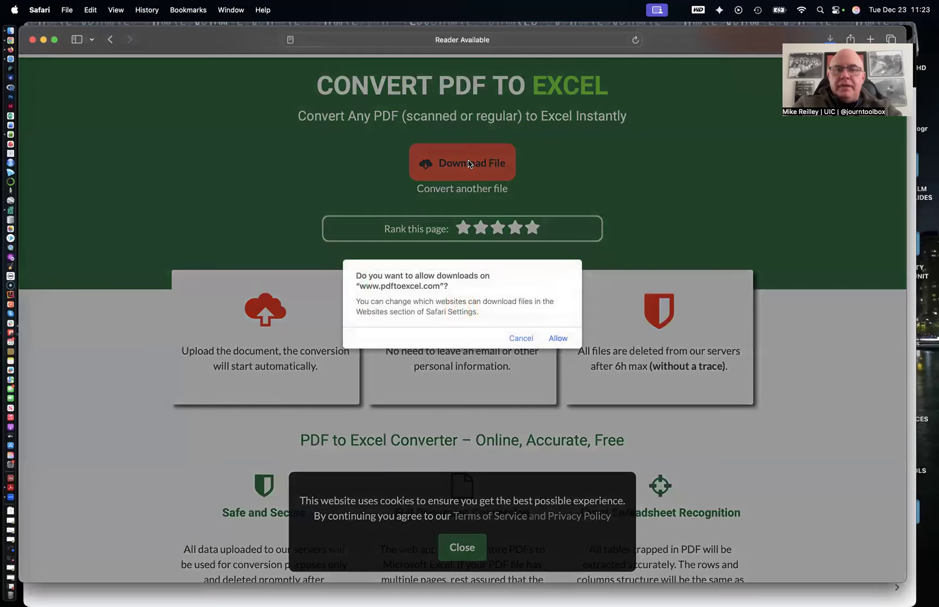
click(558, 338)
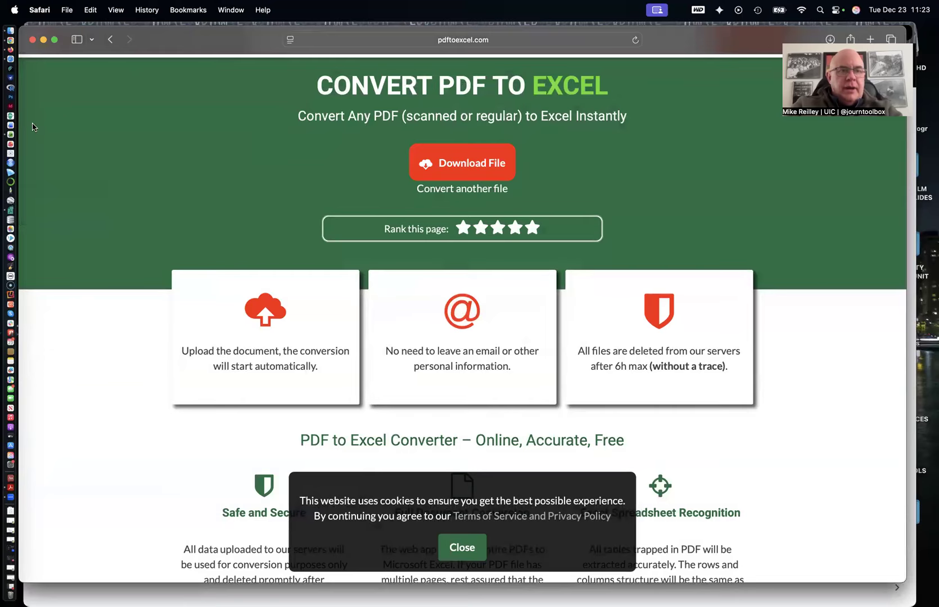
Move the browser windows aside and open the Downloads folder from the Dock
drag(100, 36, 130, 51)
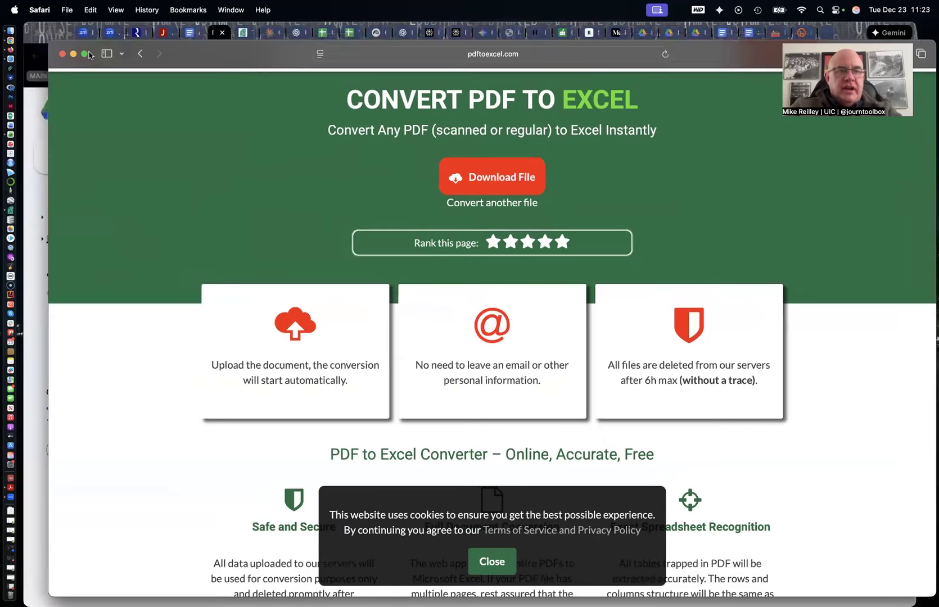
click(73, 54)
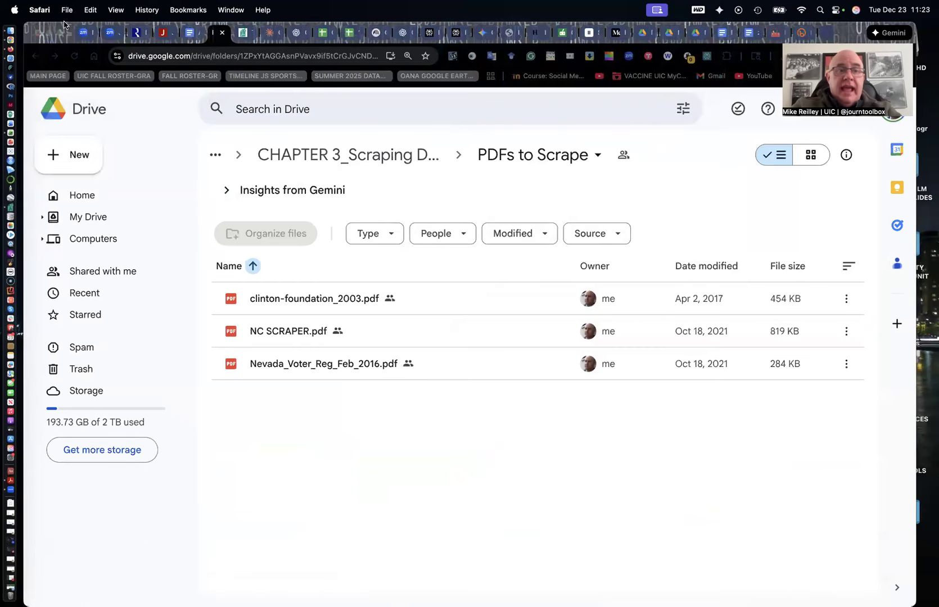
drag(69, 30, 148, 109)
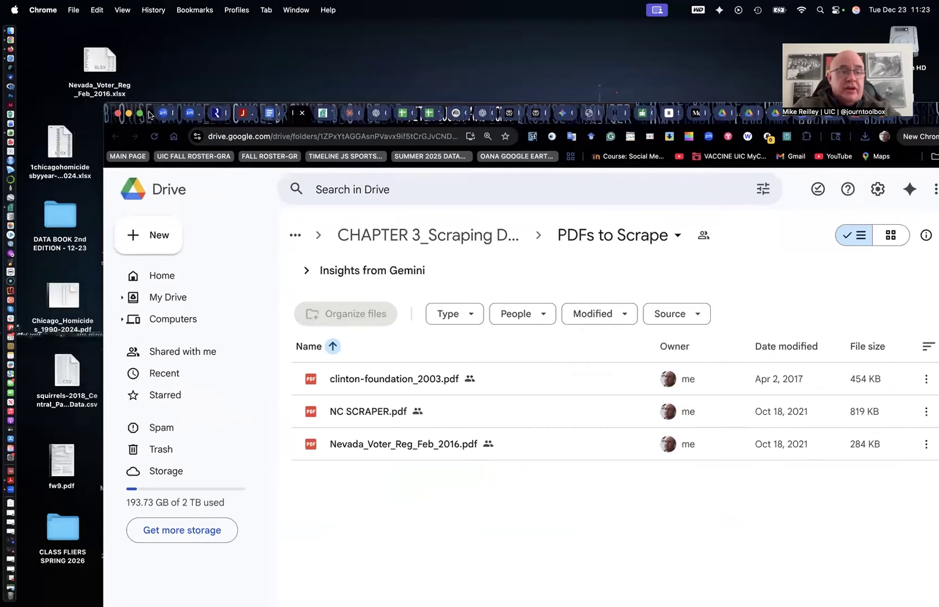
click(13, 506)
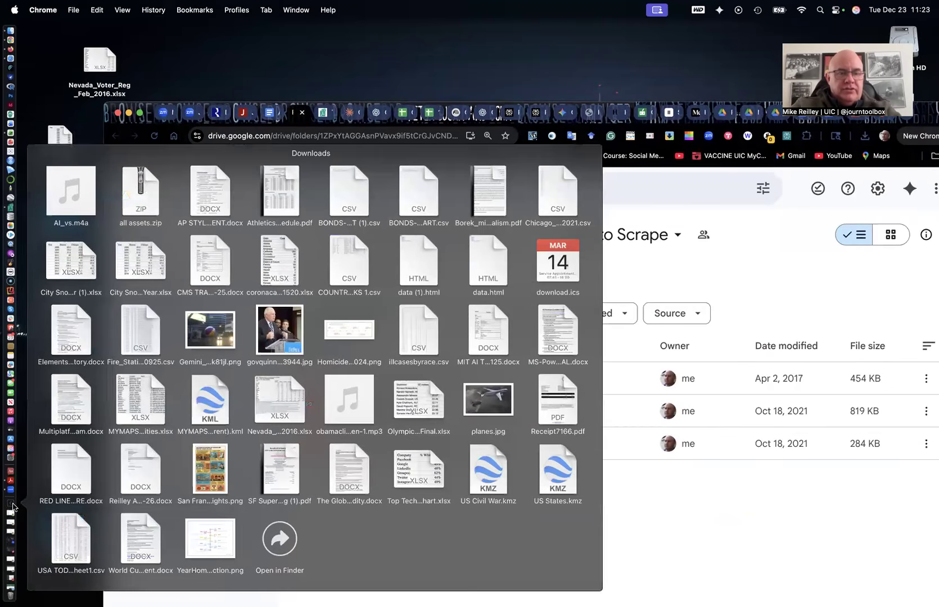
Move the downloaded Nevada_Voter_Reg_Feb_2016.xlsx from Downloads to the Desktop, replacing the older copy there
drag(274, 403, 199, 54)
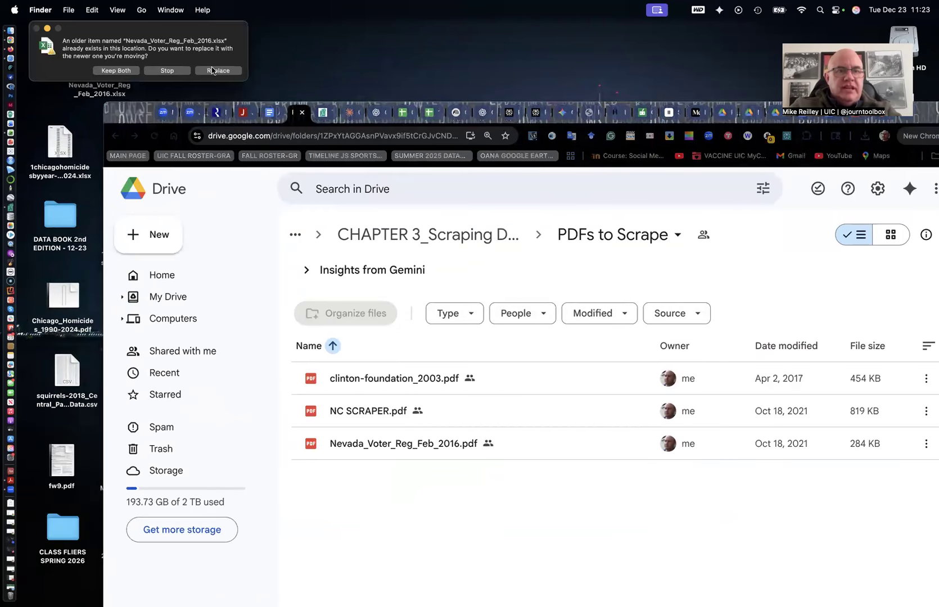
click(212, 70)
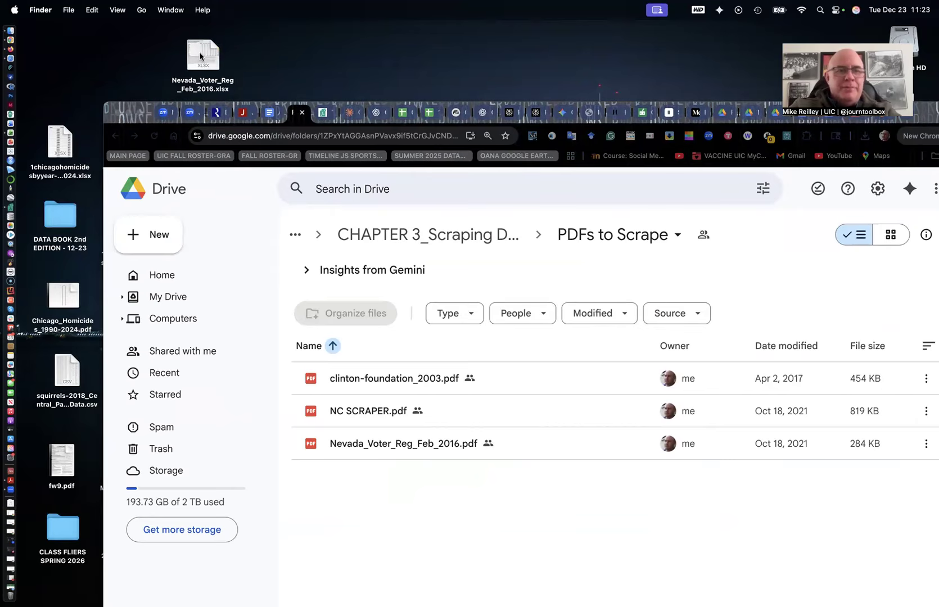
Open the converted spreadsheet in Excel, look over the county voter table, and close it
drag(202, 57, 15, 132)
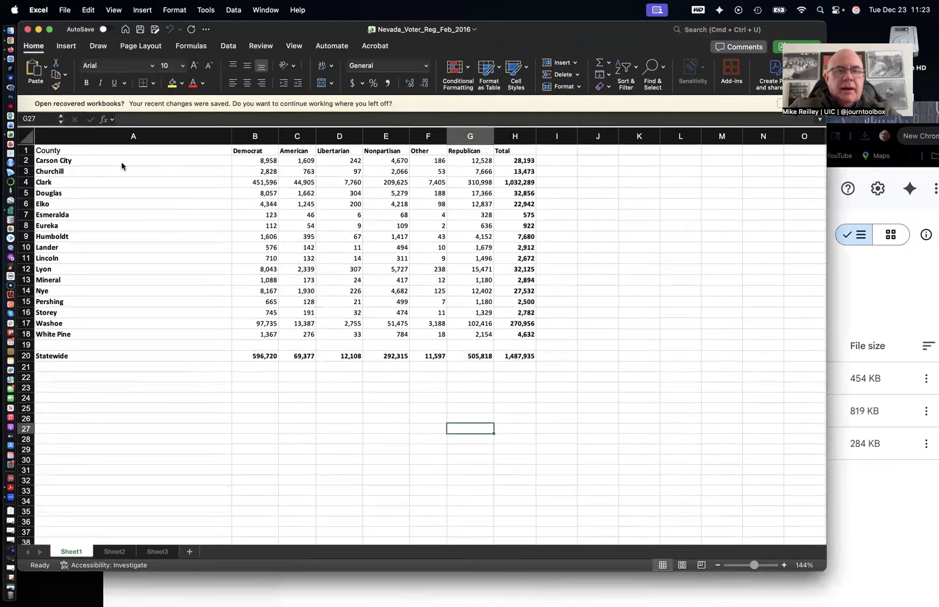
scroll(105, 173, down, 2)
scroll(105, 173, up, 2)
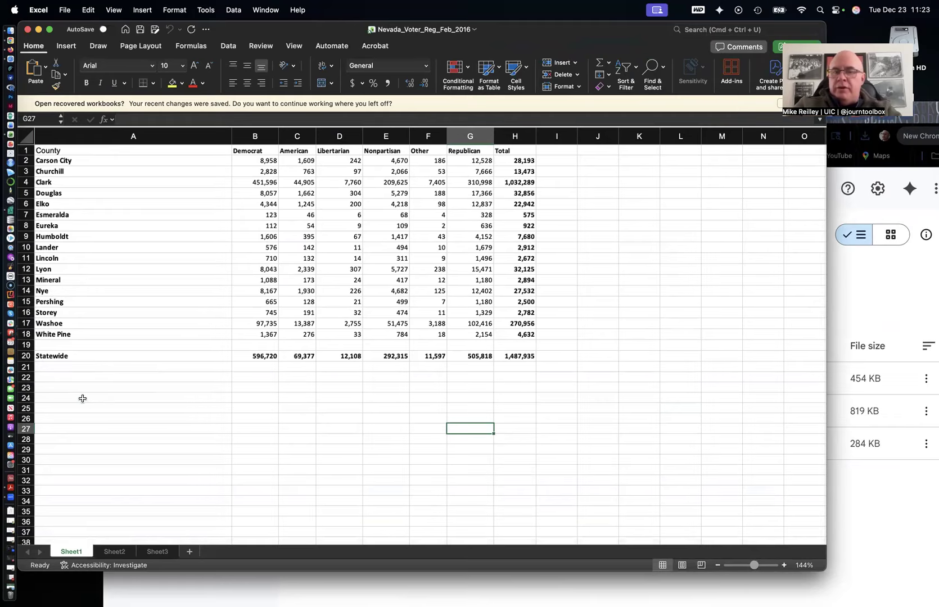
click(58, 344)
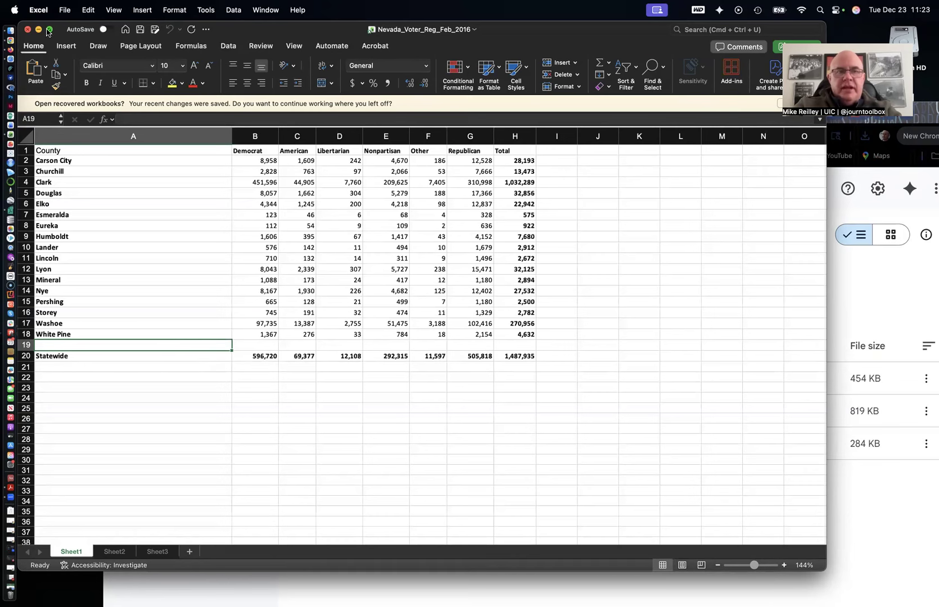
click(27, 30)
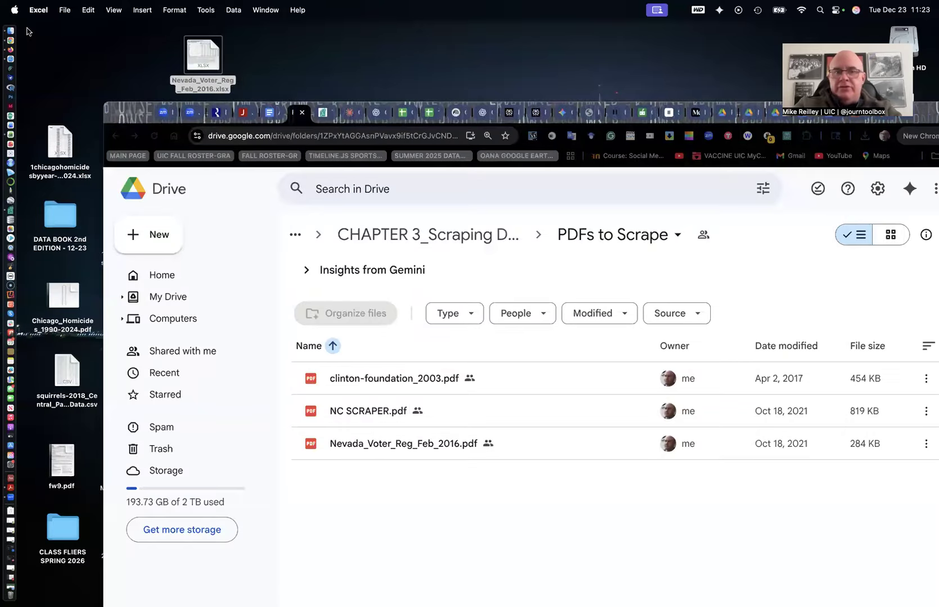
Move the browser window back, scroll the handout to the Tabula links, and switch to the Tabula website tab
click(142, 106)
drag(142, 107, 58, 43)
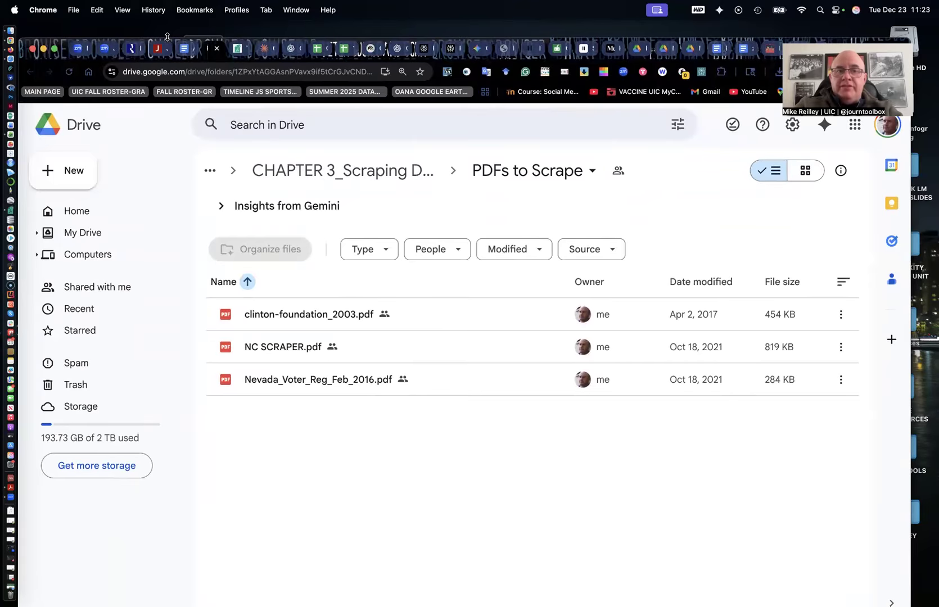
click(184, 50)
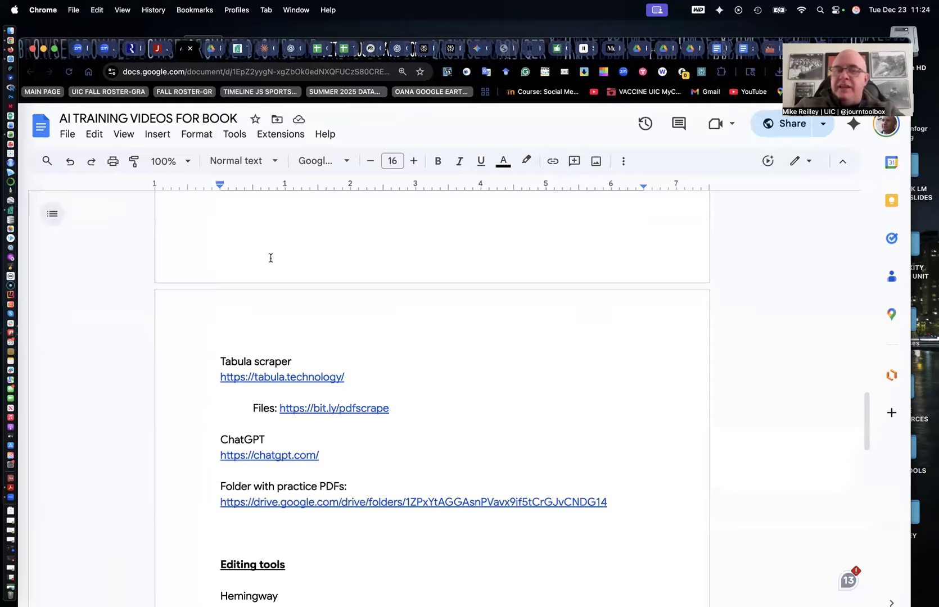
scroll(270, 257, down, 2)
scroll(270, 258, down, 5)
scroll(271, 257, down, 1)
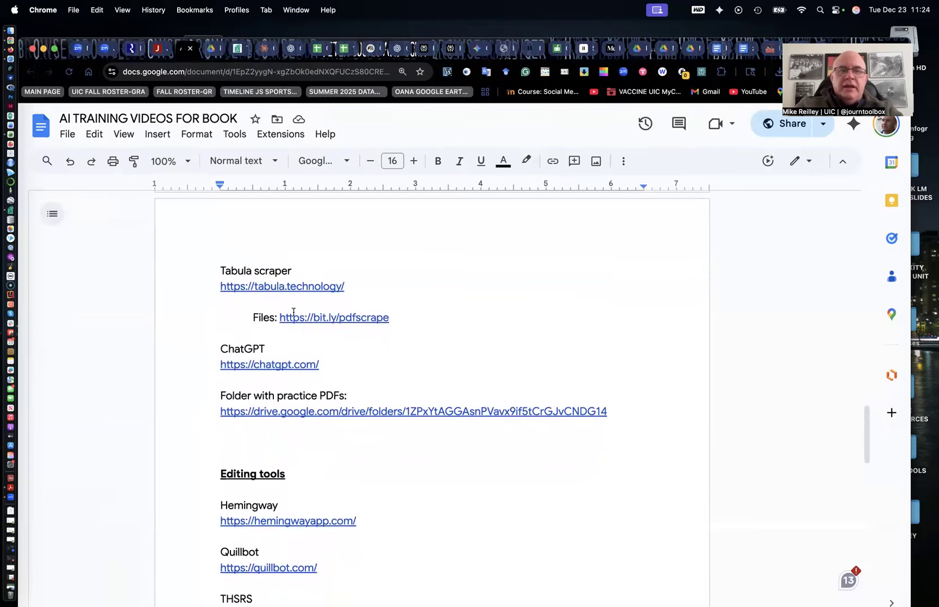
click(237, 48)
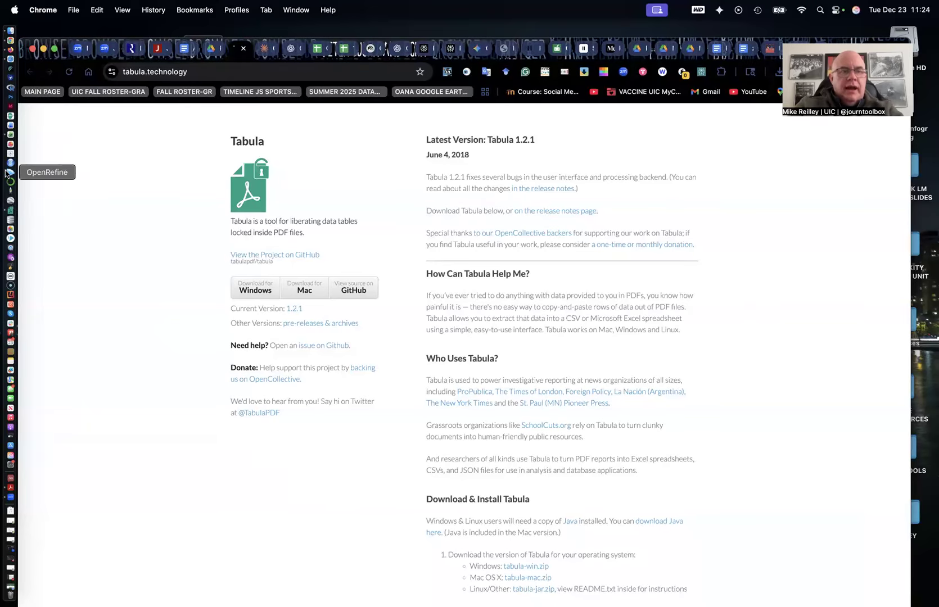
Launch Tabula from the Dock and remove the previously imported Nevada_Voter_Reg_Feb_2016.pdf from its file list
click(11, 211)
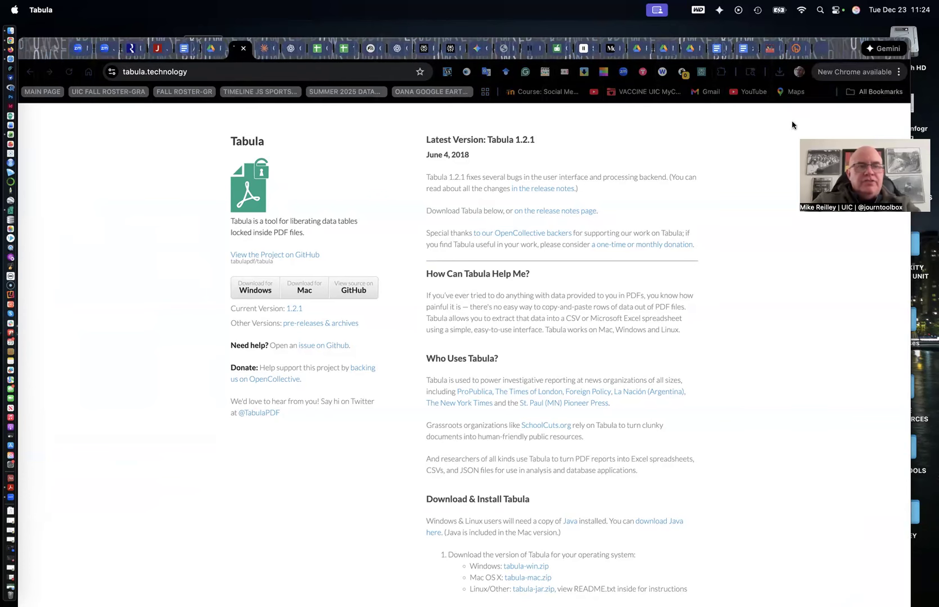
click(40, 10)
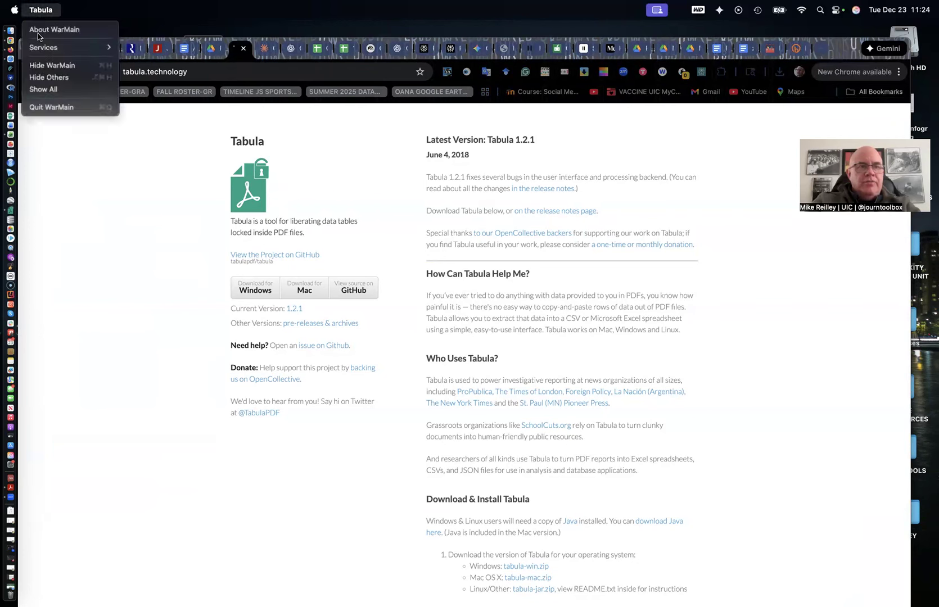
click(50, 106)
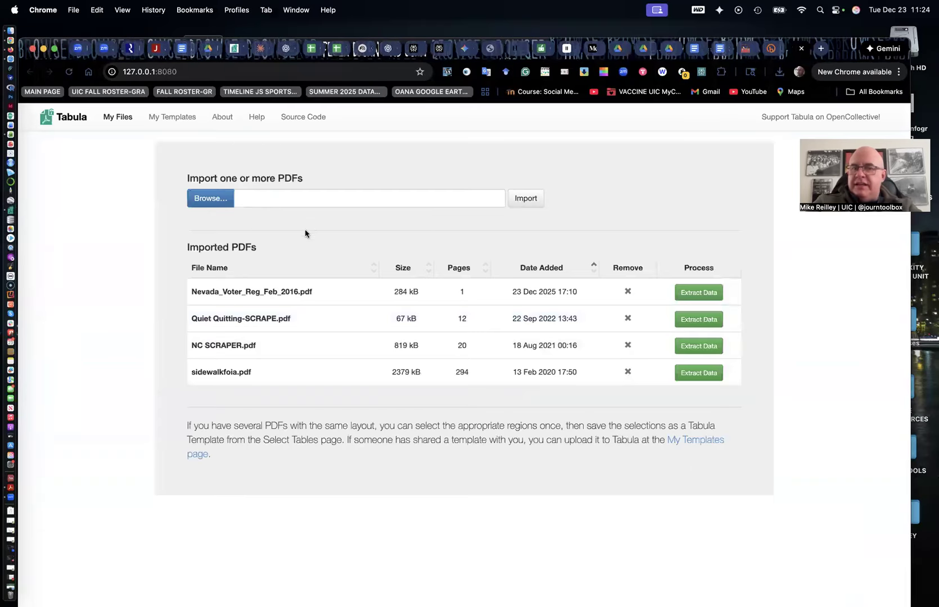
click(628, 290)
click(560, 143)
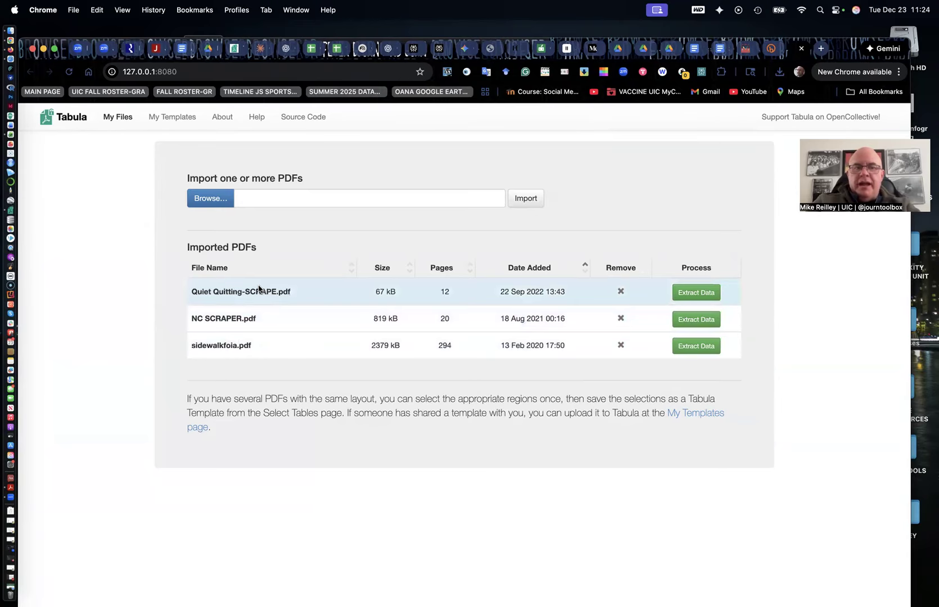
Import Nevada_Voter_Reg_Feb_2016.pdf from the Desktop into Tabula
click(208, 200)
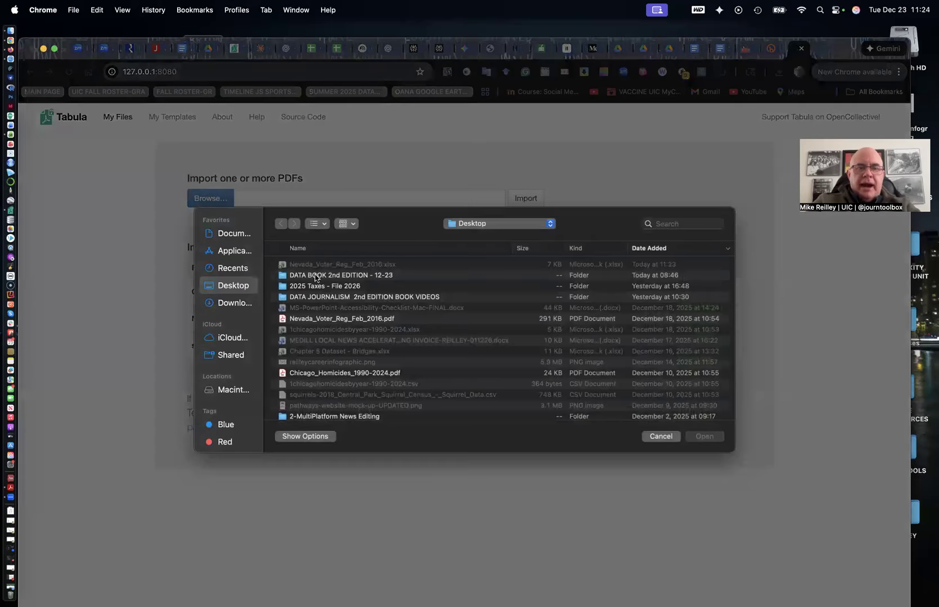
click(341, 319)
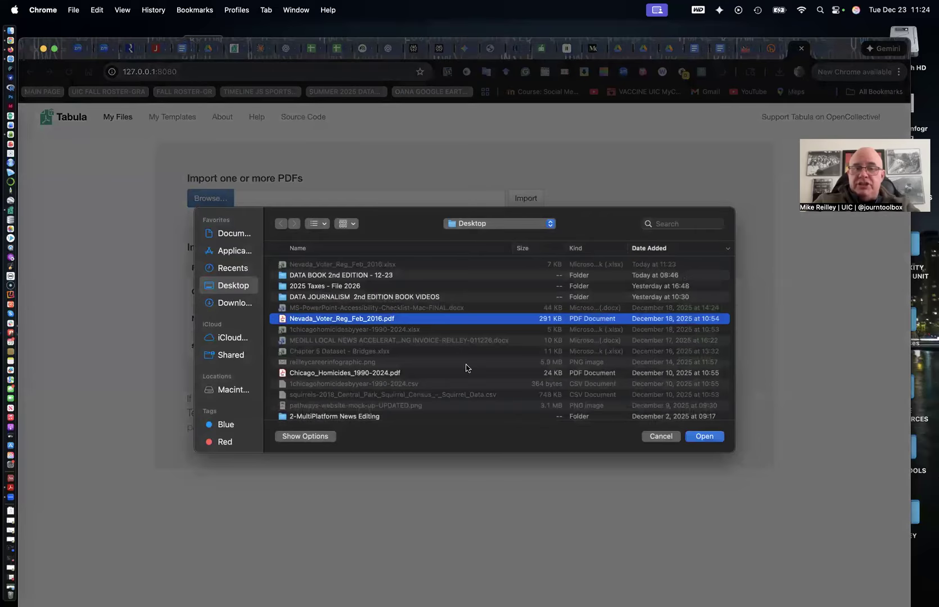
click(710, 441)
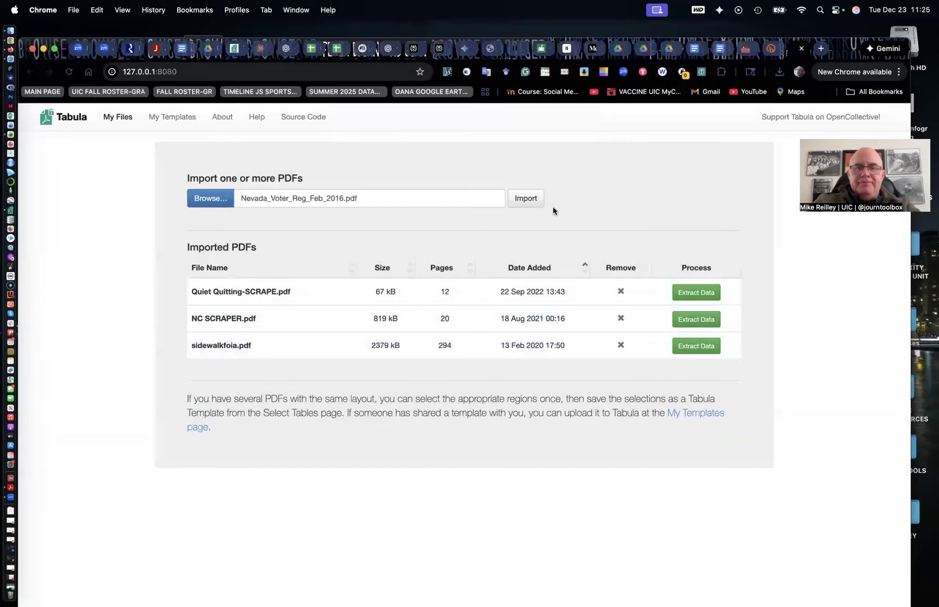
click(538, 203)
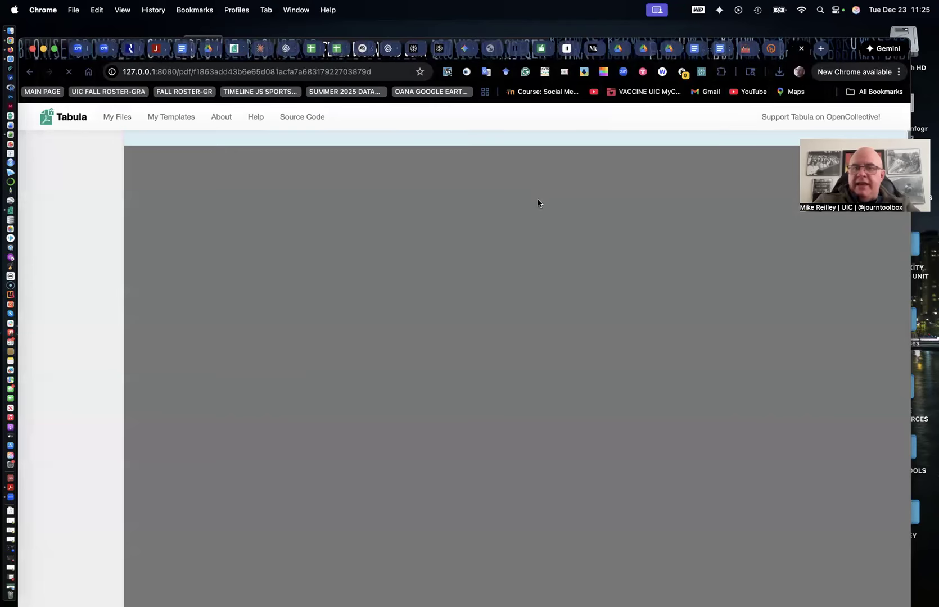
Draw a selection box around the county voter table on the page, then remove that selection
scroll(456, 356, down, 2)
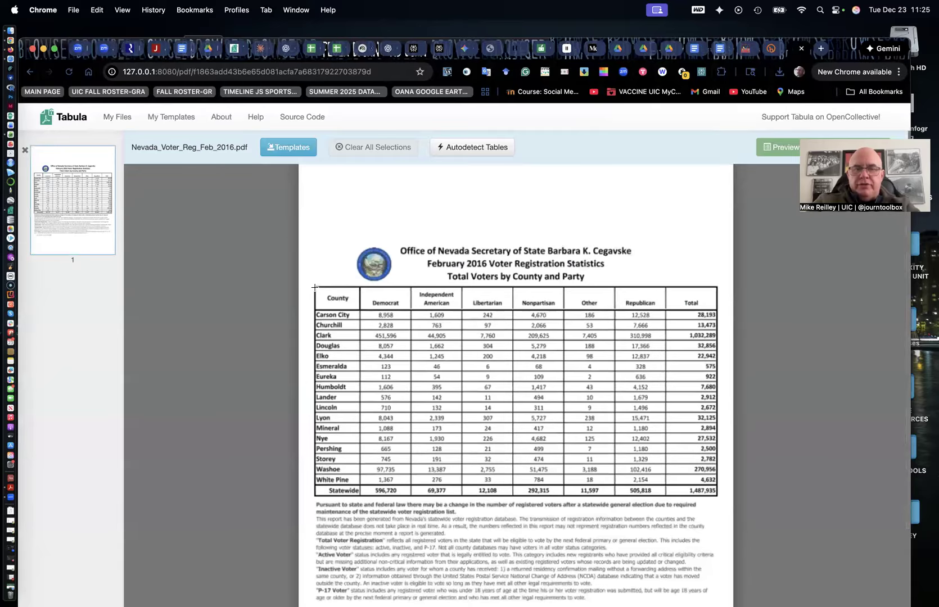
drag(315, 290, 718, 501)
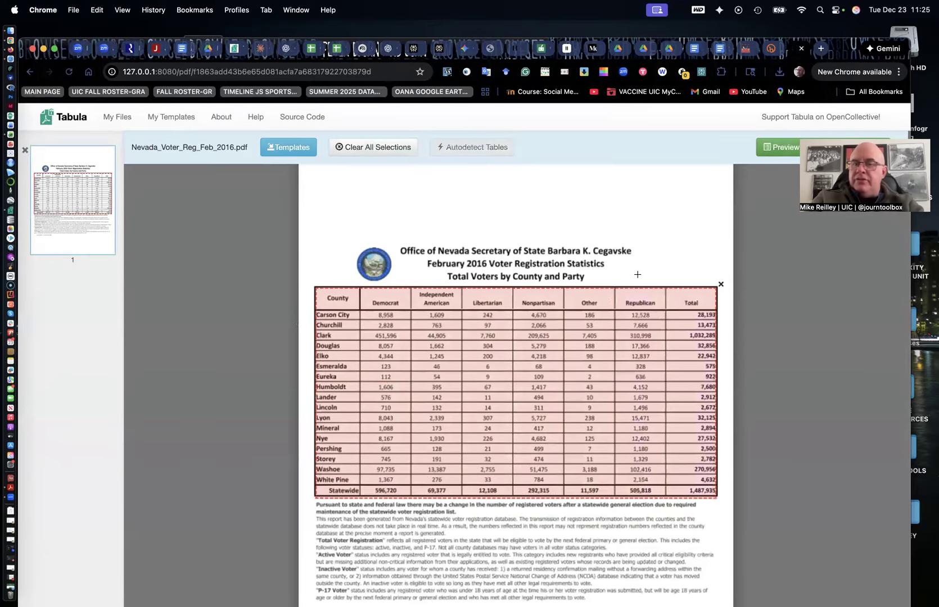
click(721, 285)
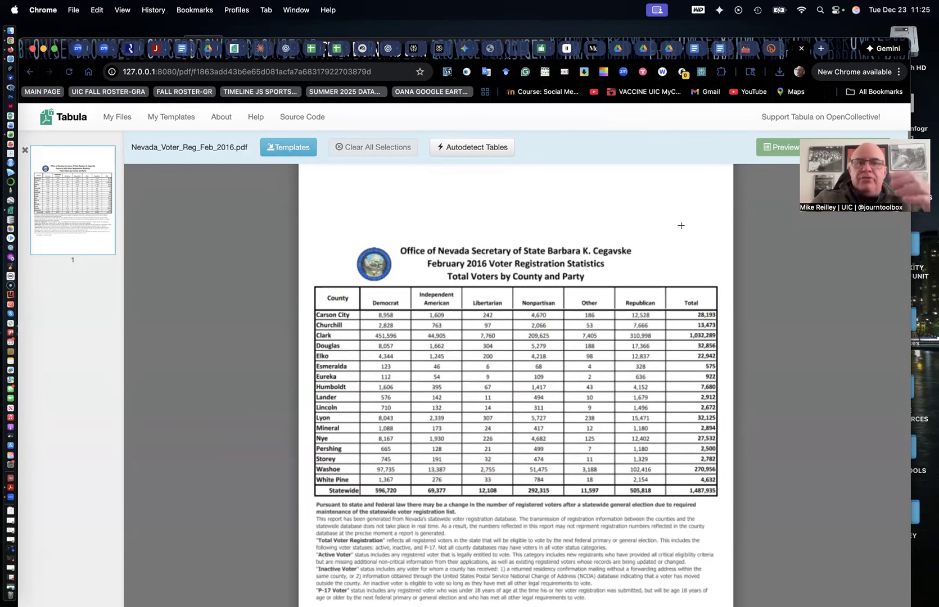
Autodetect the table on the page and open the preview of the extracted data
click(487, 151)
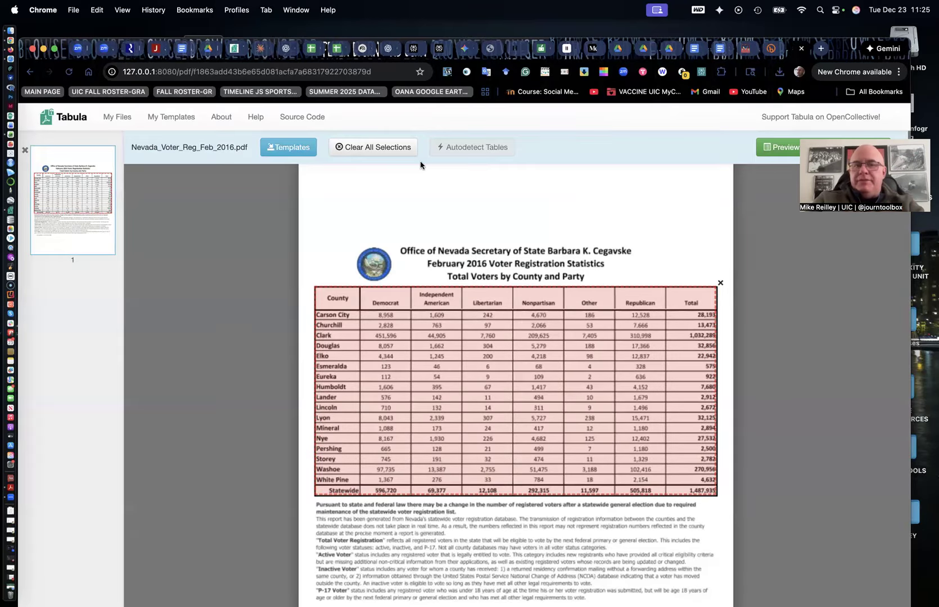
click(780, 150)
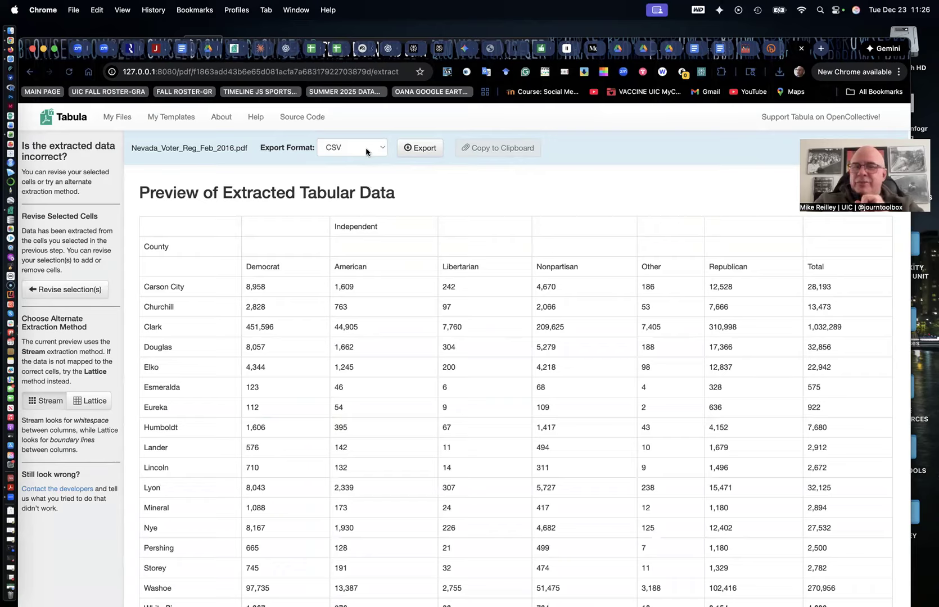
Export the extracted table with CSV as the export format
click(337, 153)
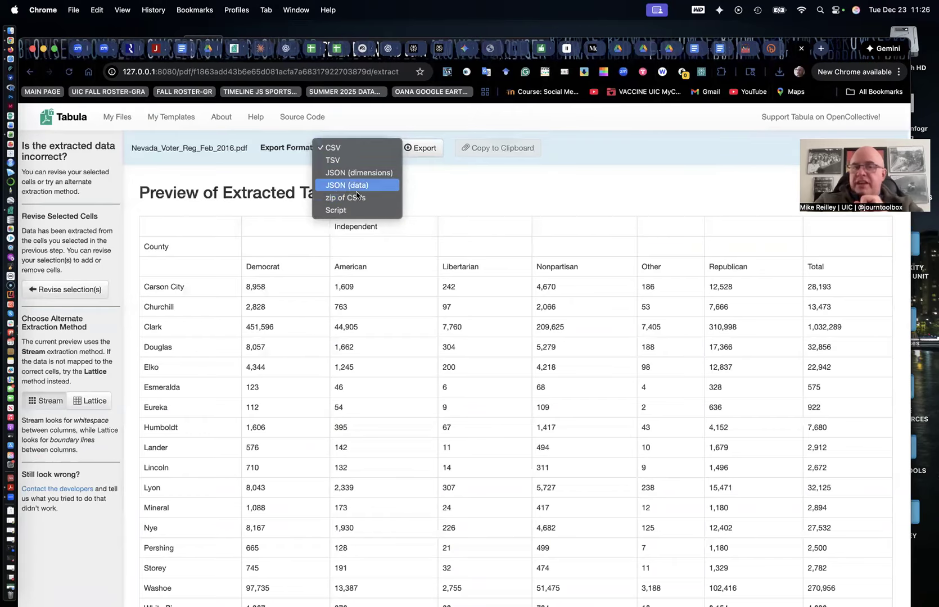
click(342, 149)
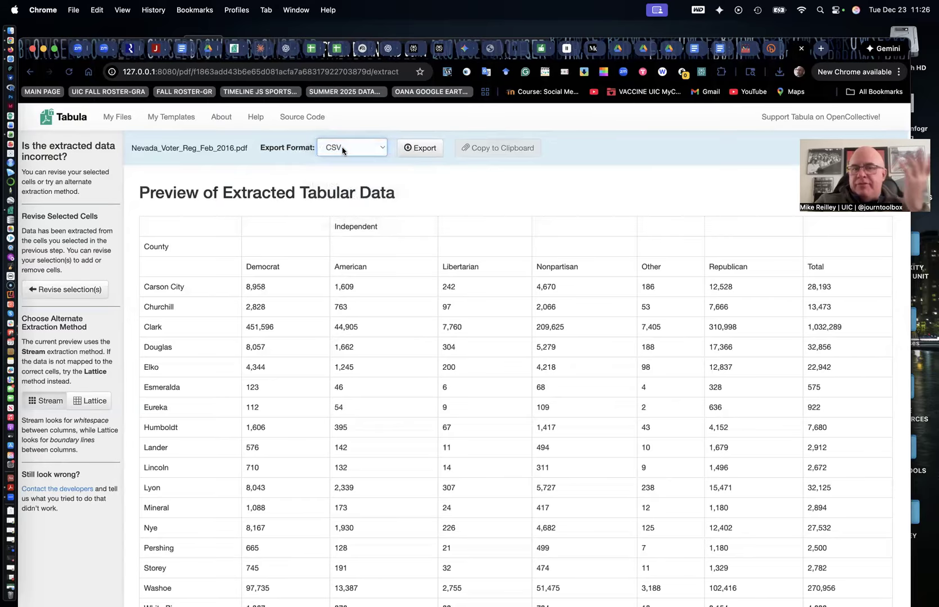
click(423, 150)
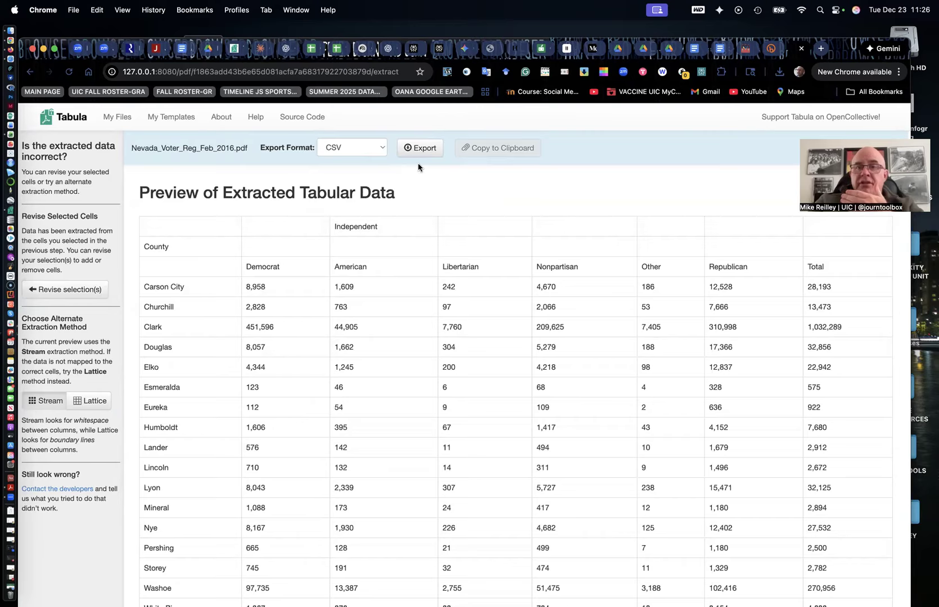
Attach Nevada_Voter_Reg_Feb_2016.pdf from the Desktop to a new Claude chat
click(261, 50)
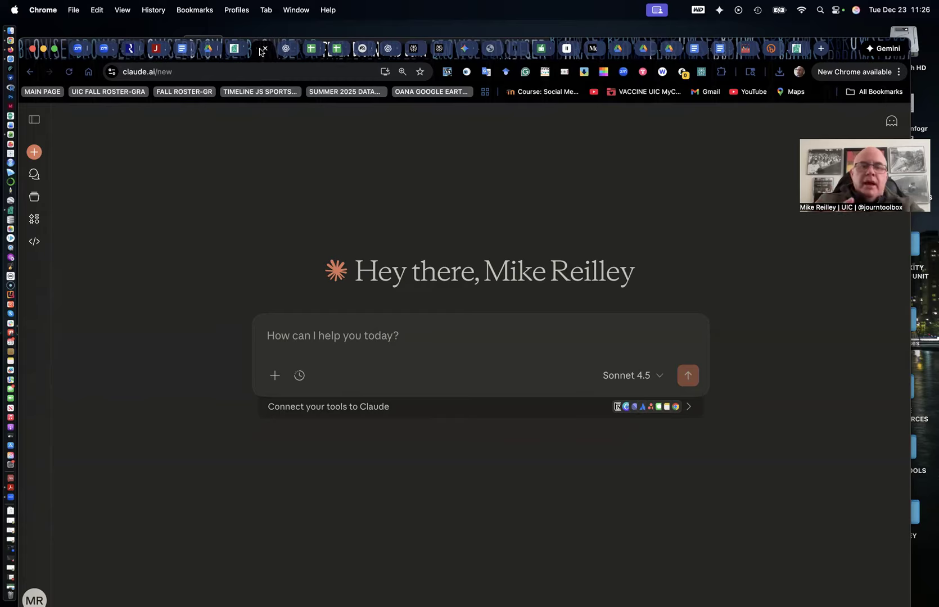
click(275, 383)
click(308, 404)
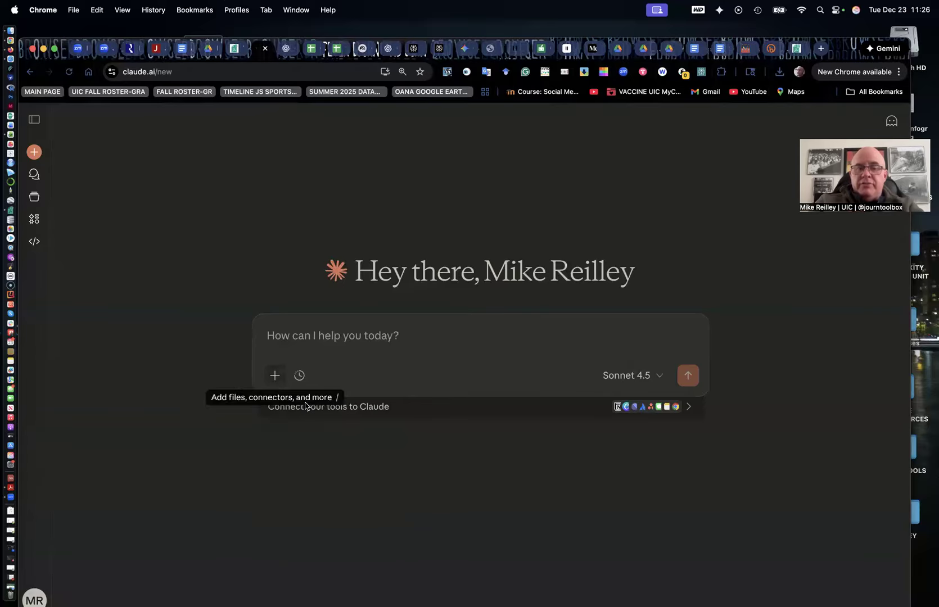
click(309, 318)
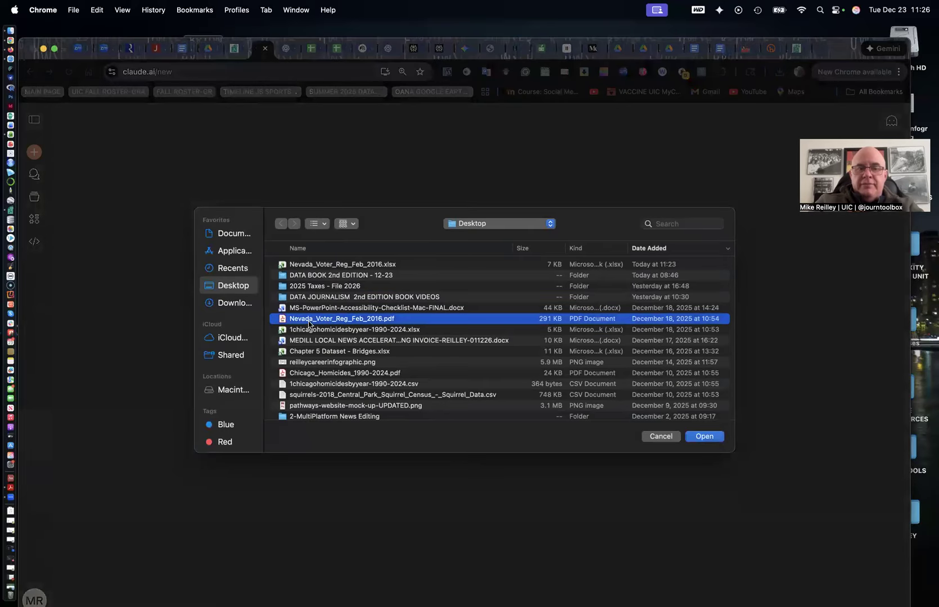
click(703, 437)
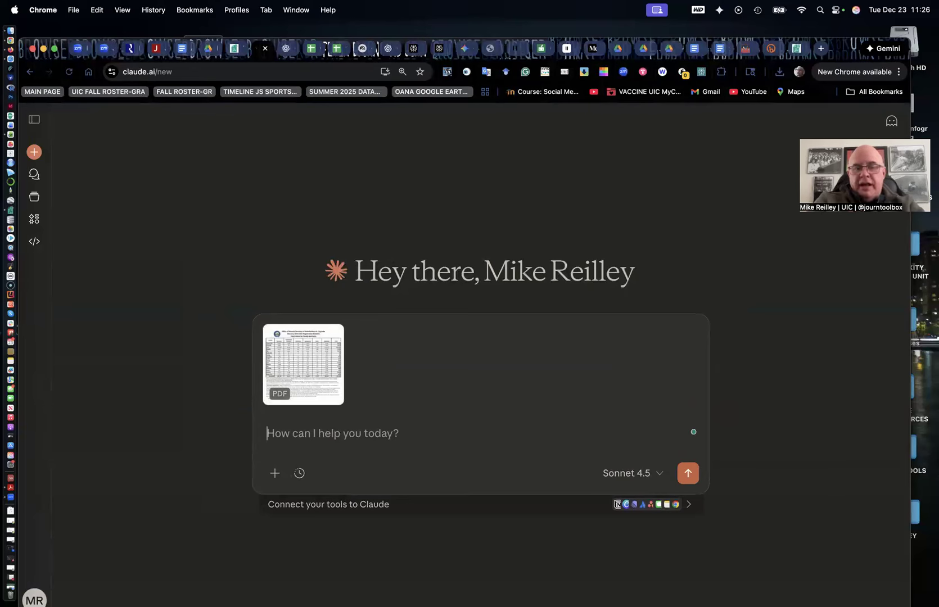
Ask Claude to convert this PDF into a downloadable CSV file, copying the question text before sending it
text(Ca)
text(aude)
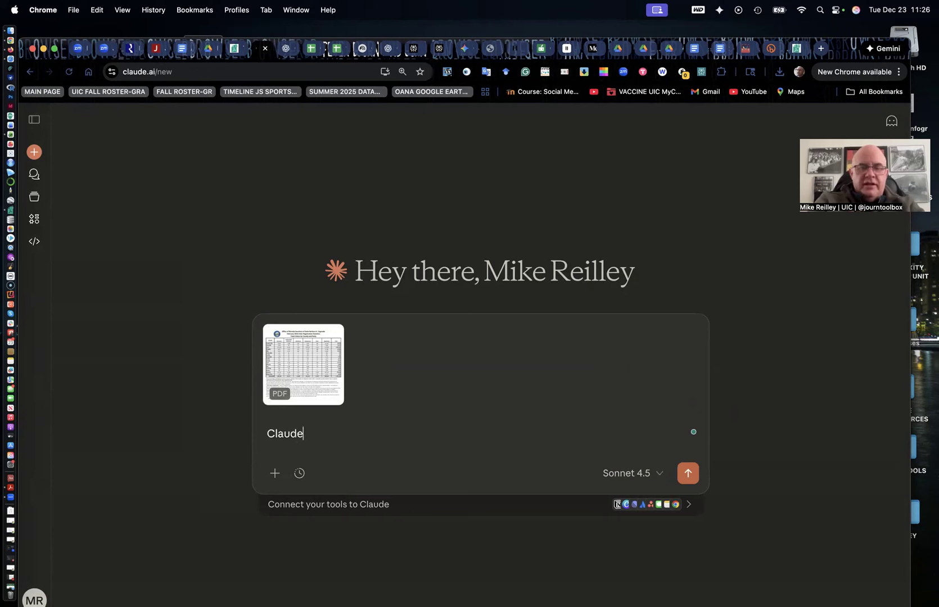
text(, can you please )
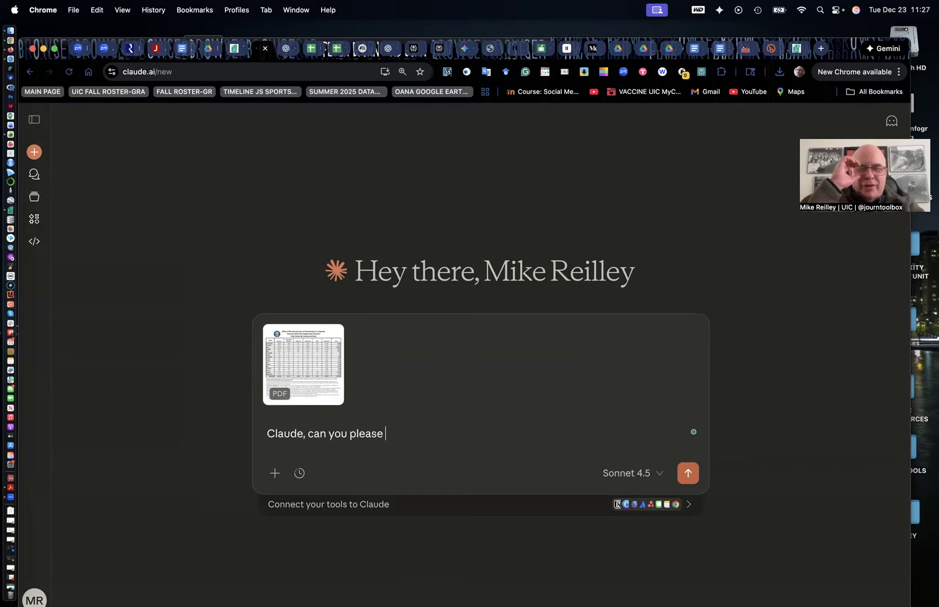
text(convert this)
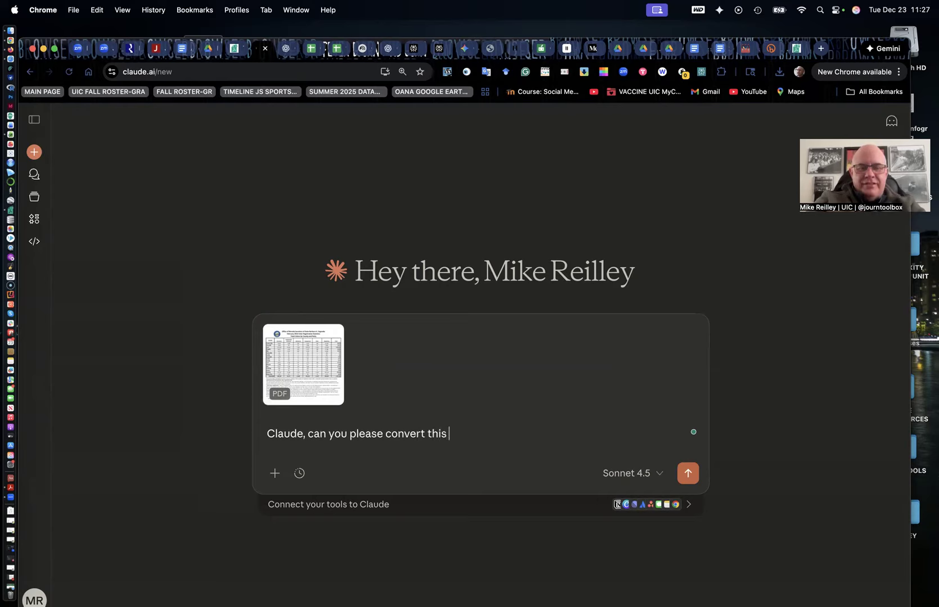
text( PDF into a downloadable CSV file?)
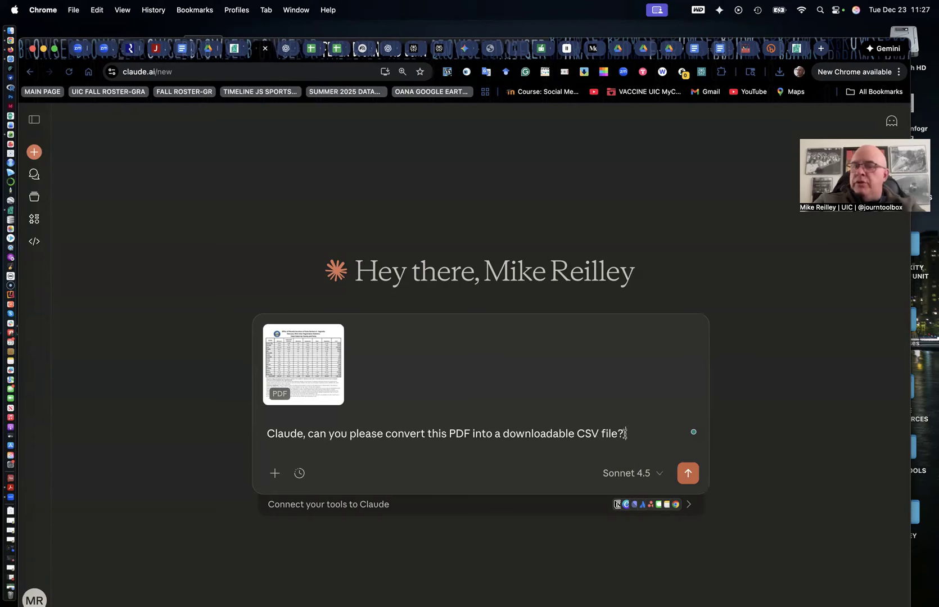
drag(626, 433, 310, 437)
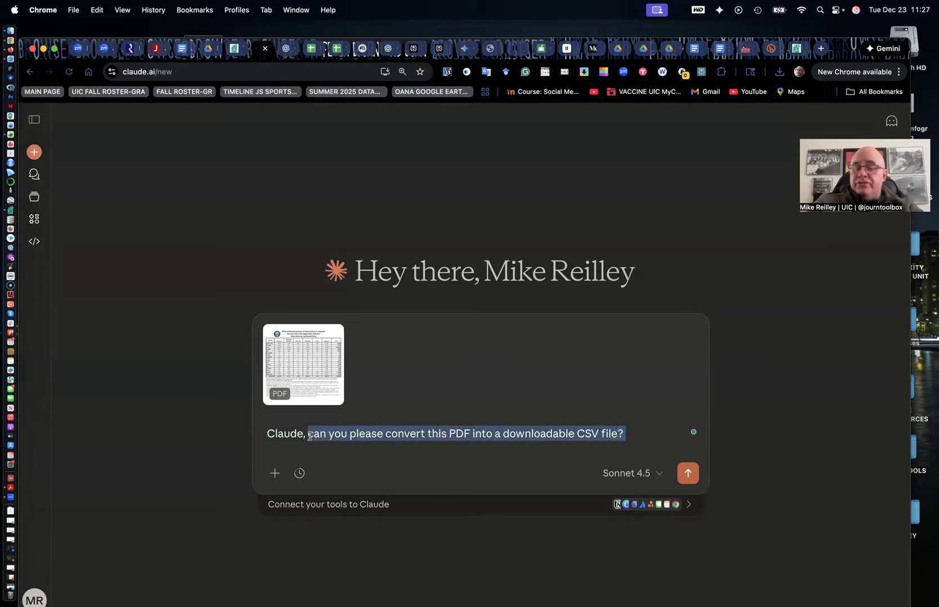
key(super+c)
click(688, 474)
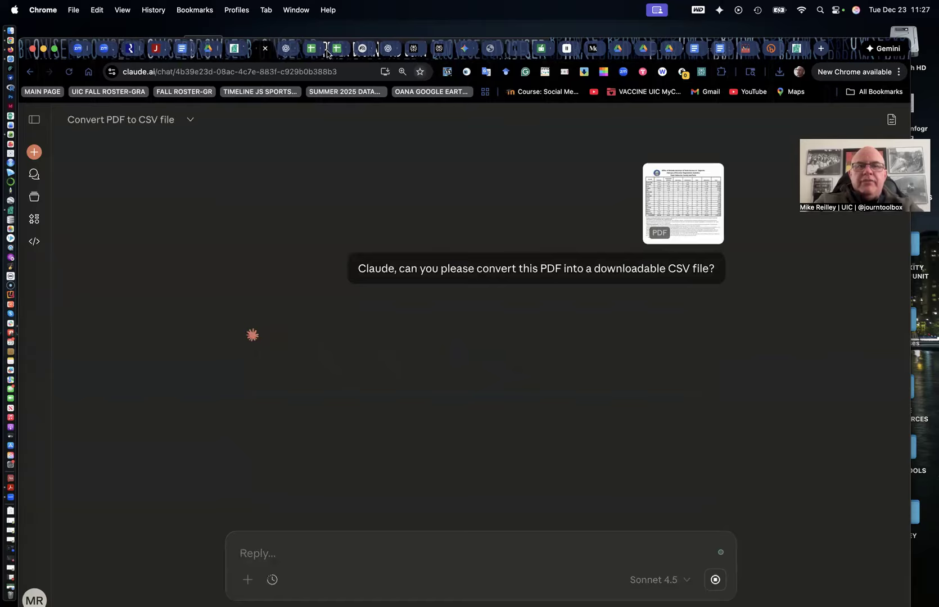
Attach Nevada_Voter_Reg_Feb_2016.pdf from the Desktop to a new ChatGPT chat
click(285, 51)
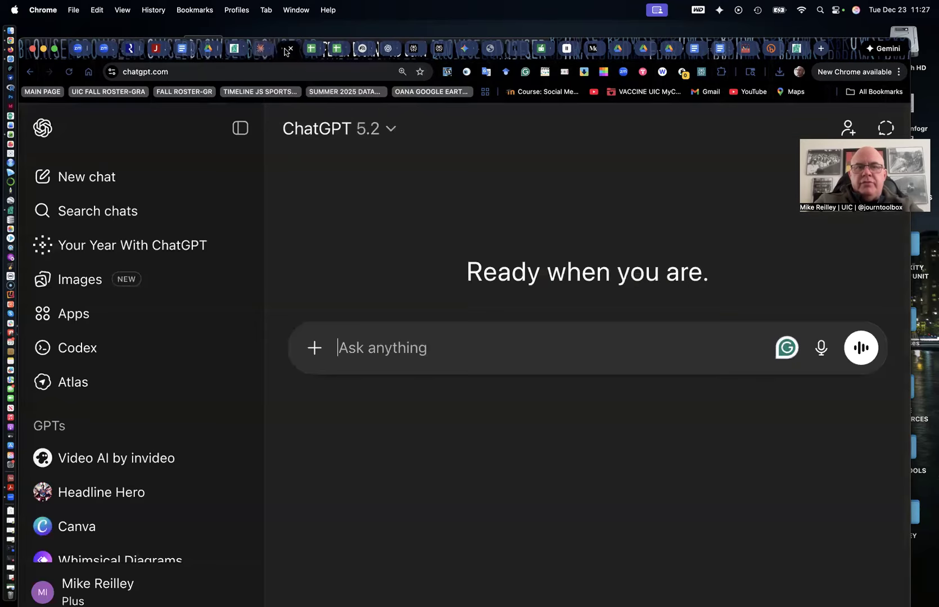
click(315, 348)
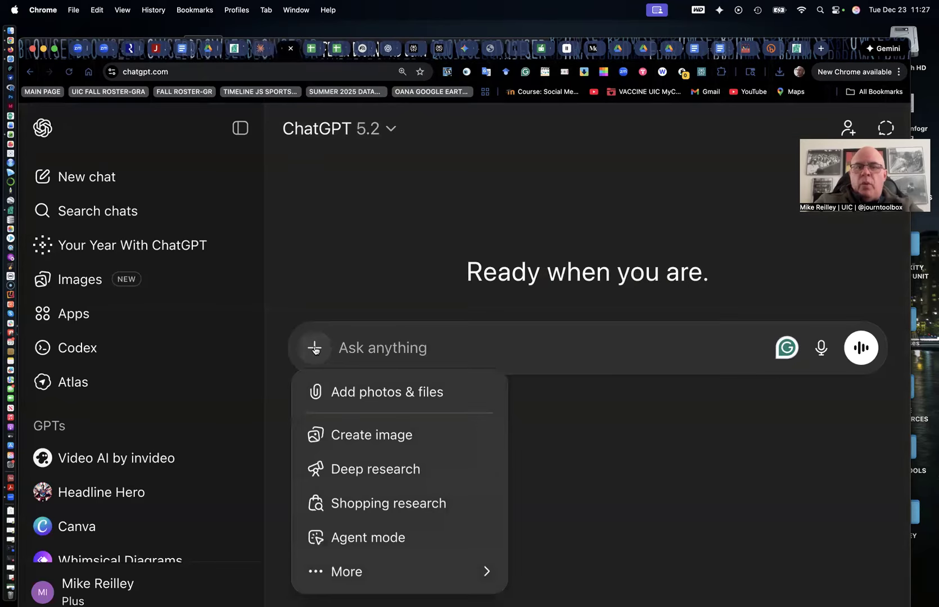
click(335, 391)
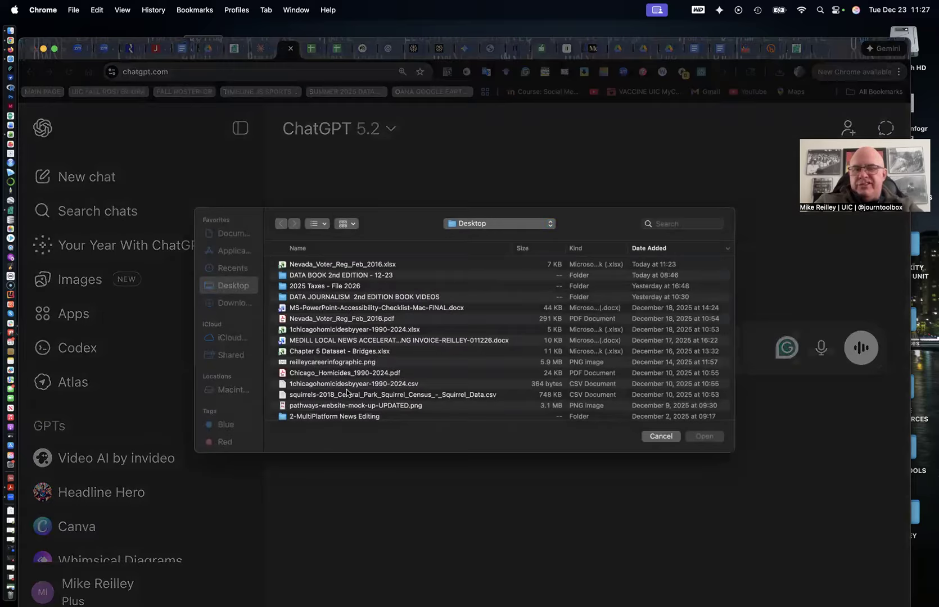
click(326, 320)
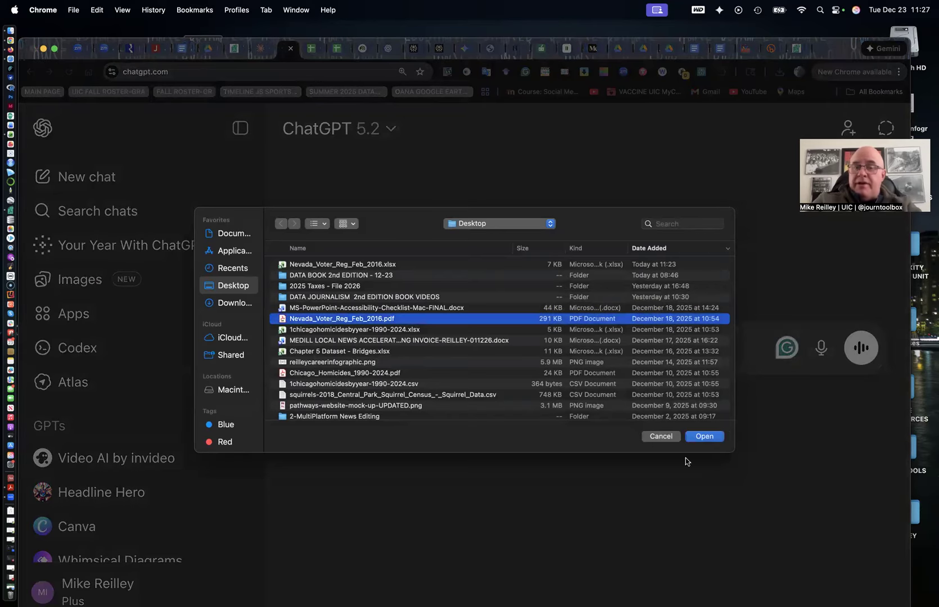
click(693, 440)
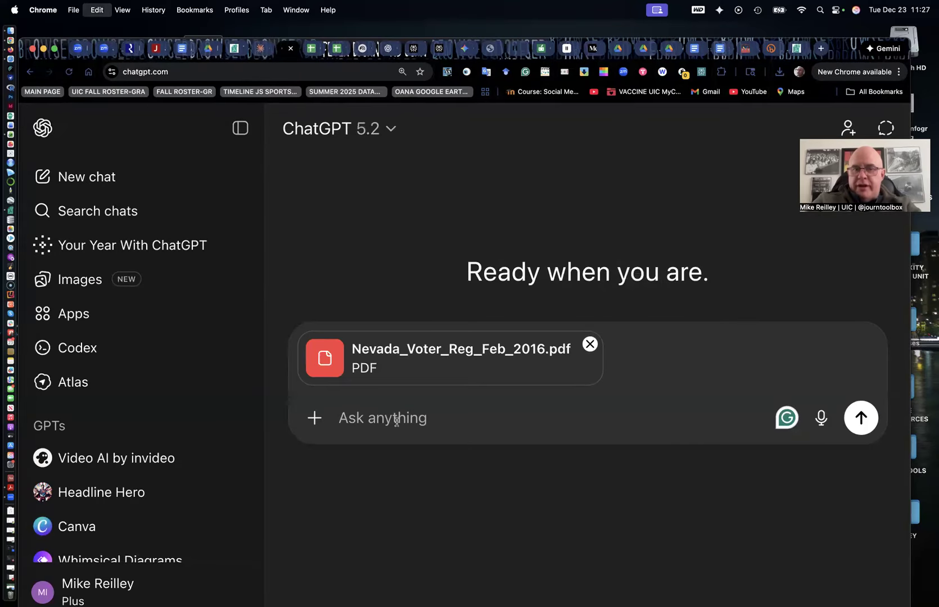
Paste the question, capitalize it as 'Can you please convert this PDF into a downloadable CSV file?' and send it to ChatGPT
key(super+v)
mouse_move(348, 423)
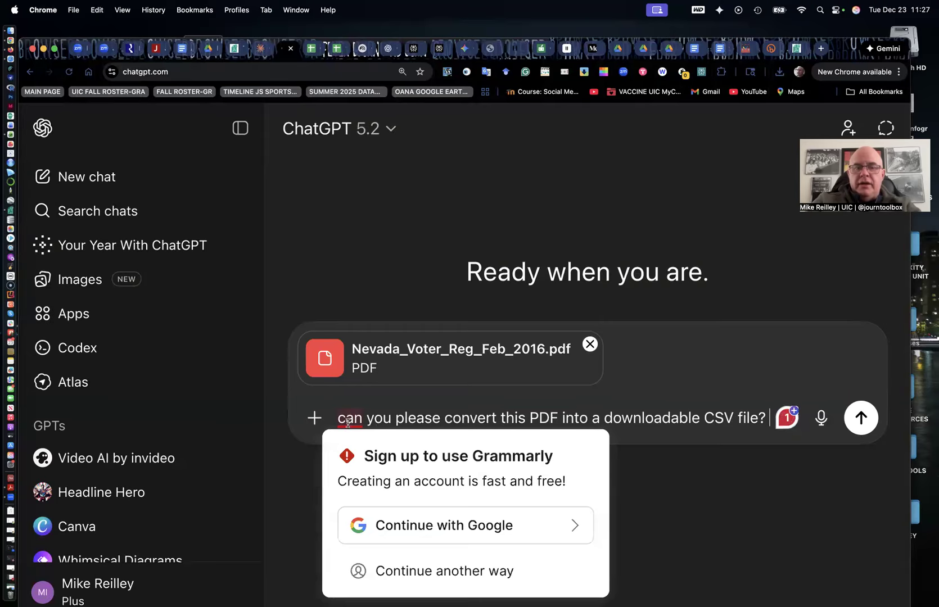
key(BackSpace)
text(C)
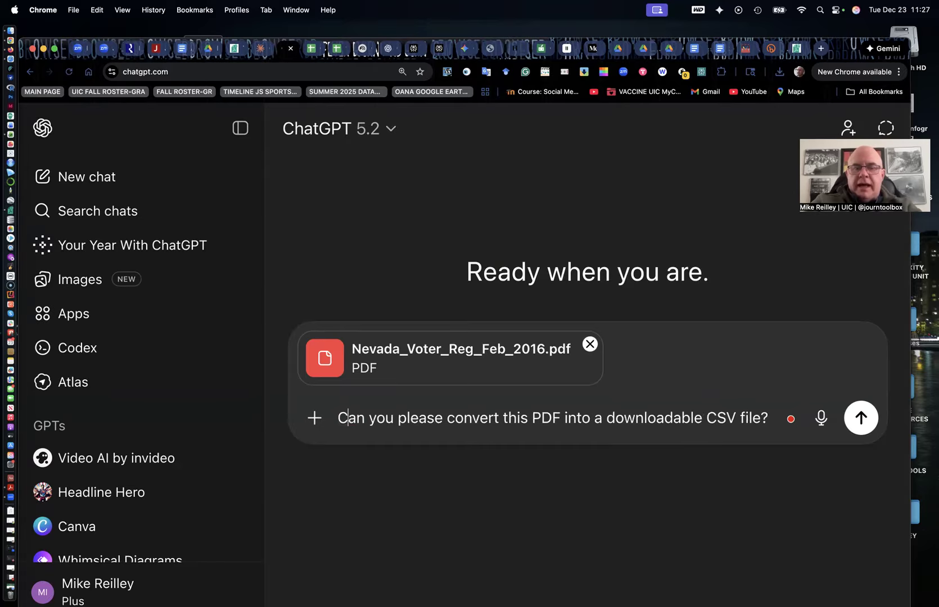
click(861, 417)
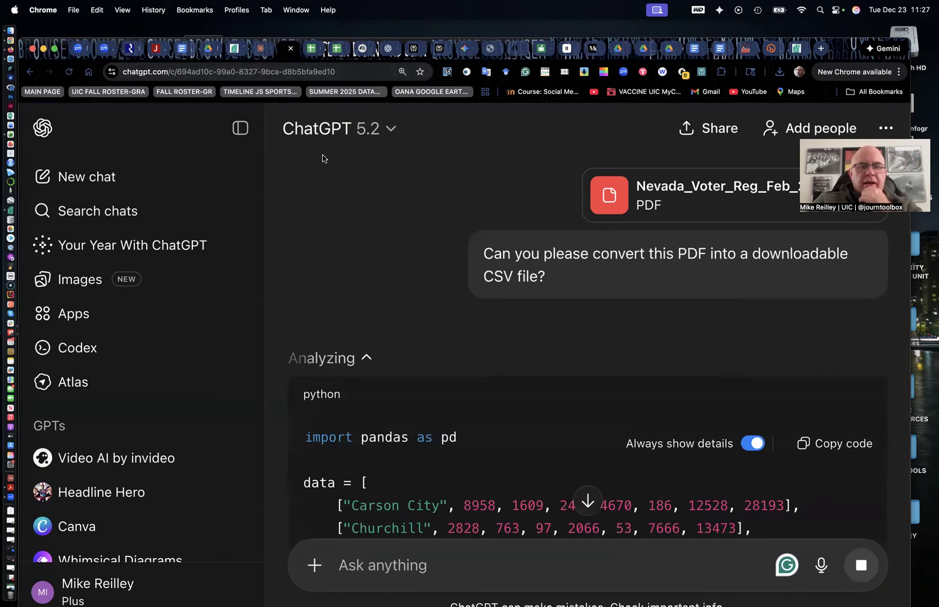
Scroll through the Python code generated in the ChatGPT and Claude responses
scroll(326, 429, down, 10)
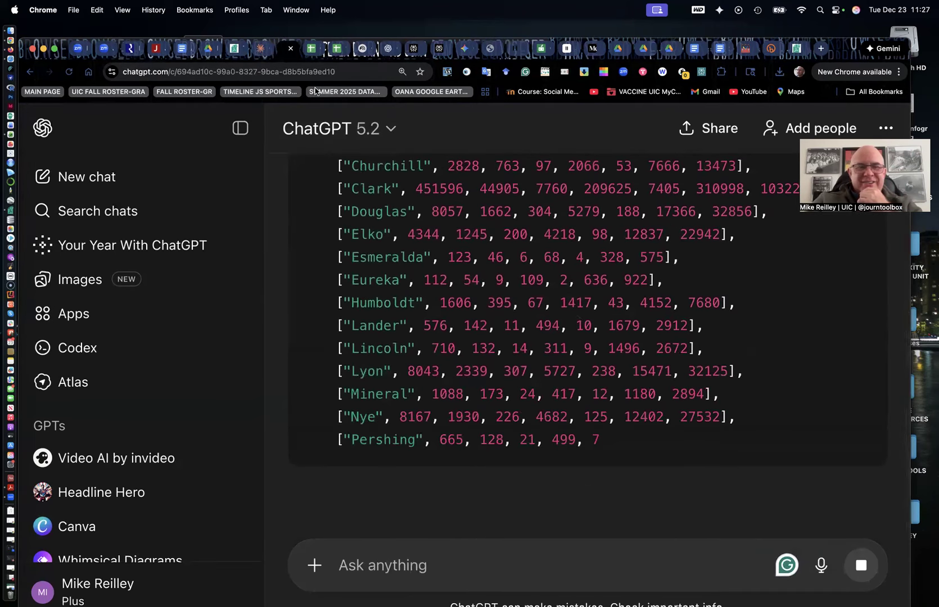
click(259, 49)
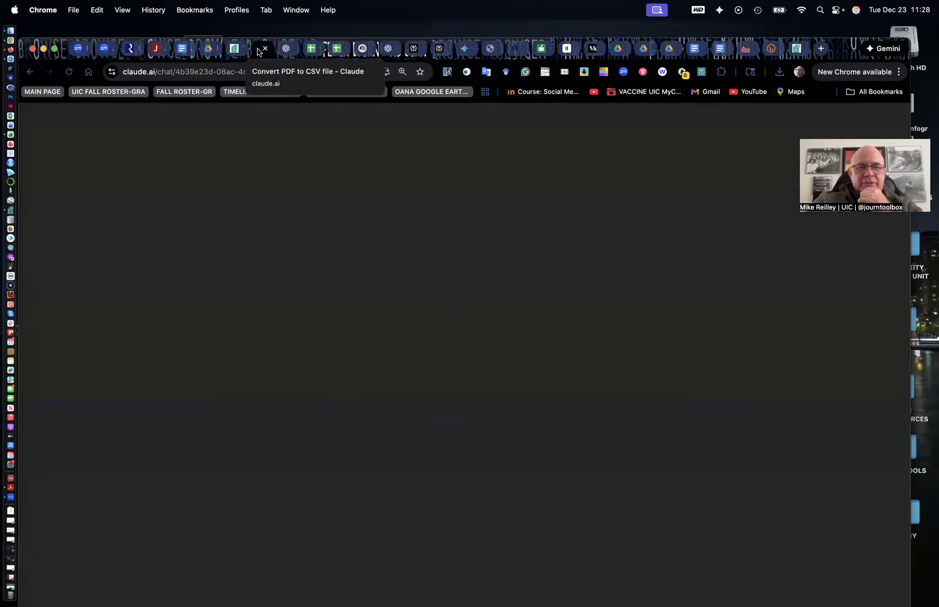
scroll(199, 368, down, 15)
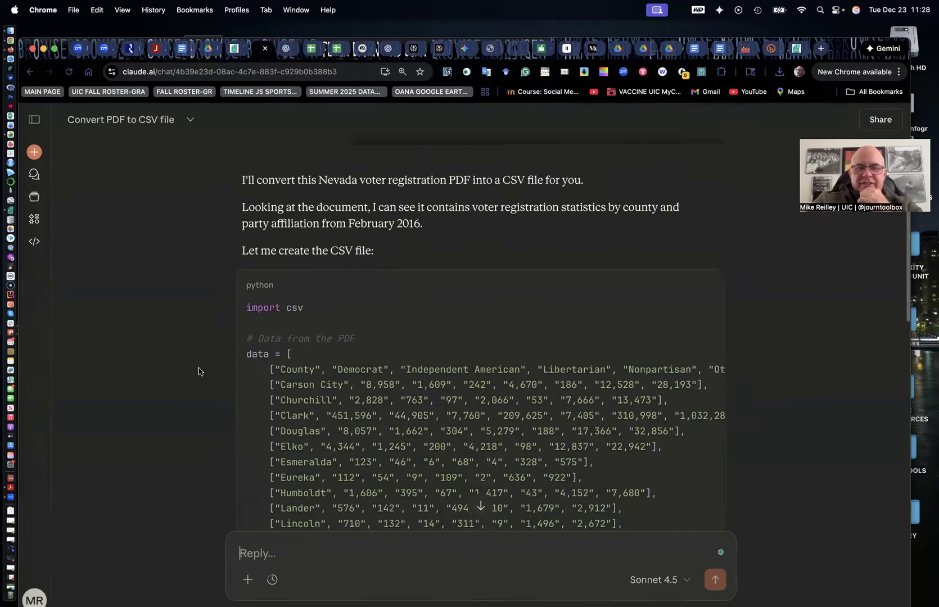
scroll(199, 368, down, 10)
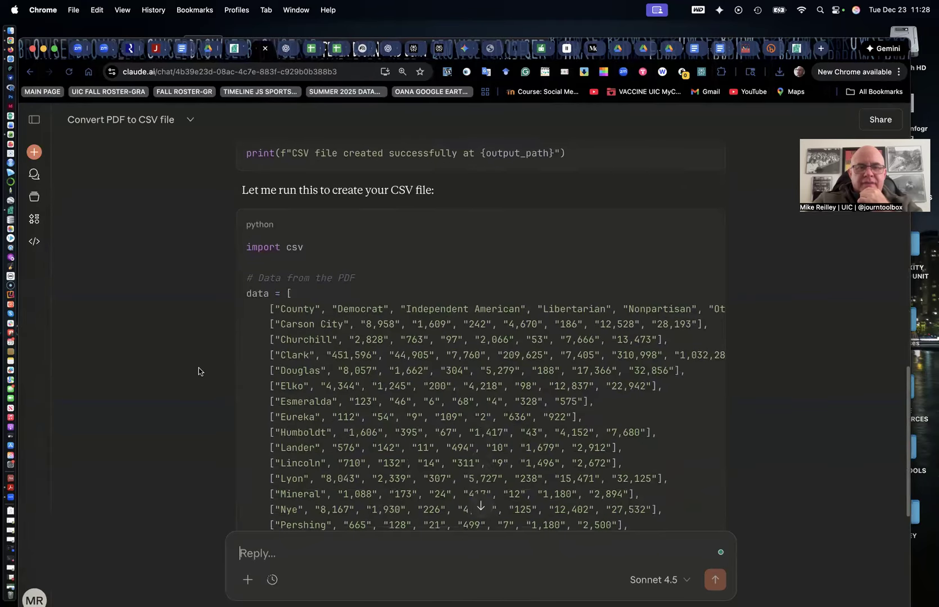
scroll(199, 368, down, 8)
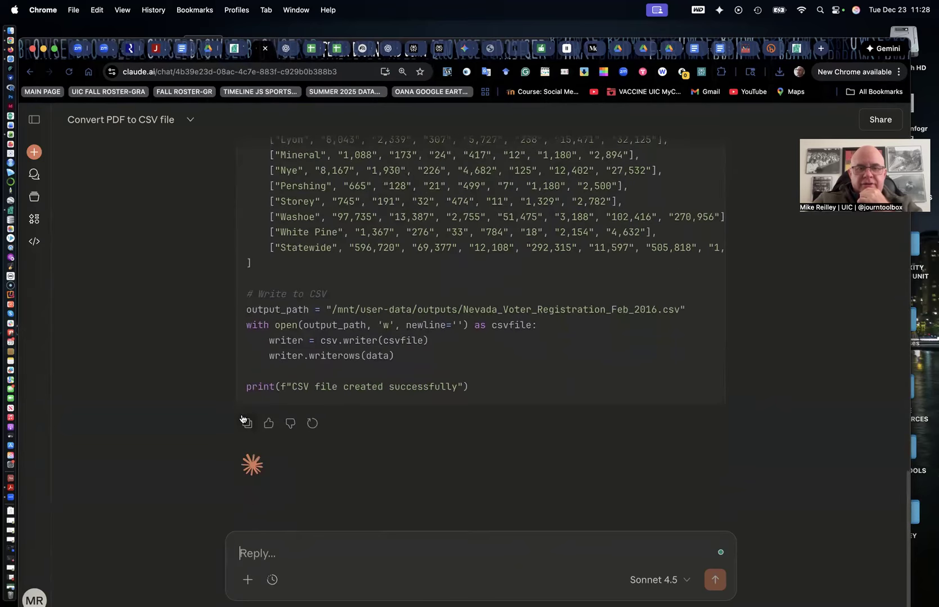
scroll(242, 419, up, 15)
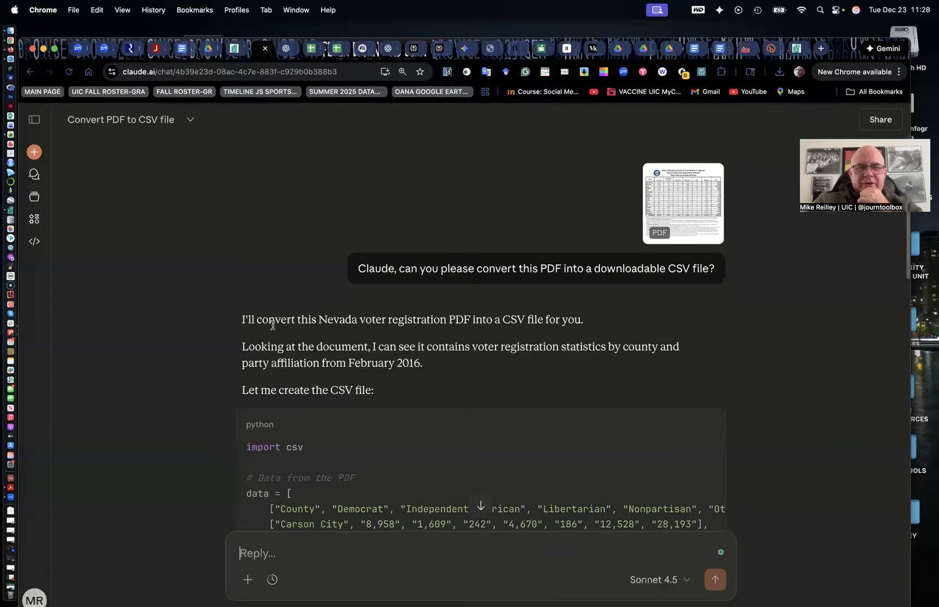
scroll(272, 325, down, 10)
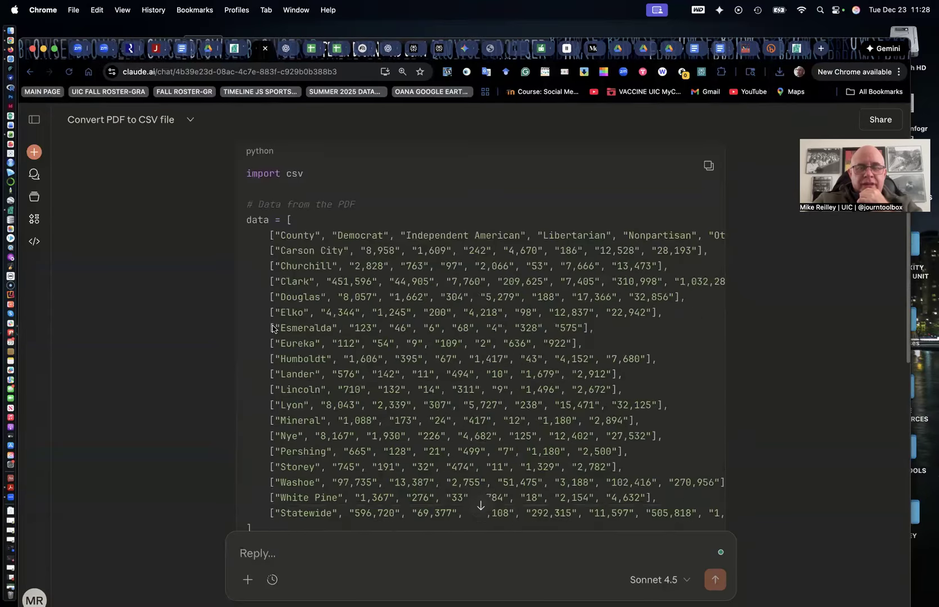
scroll(273, 325, down, 7)
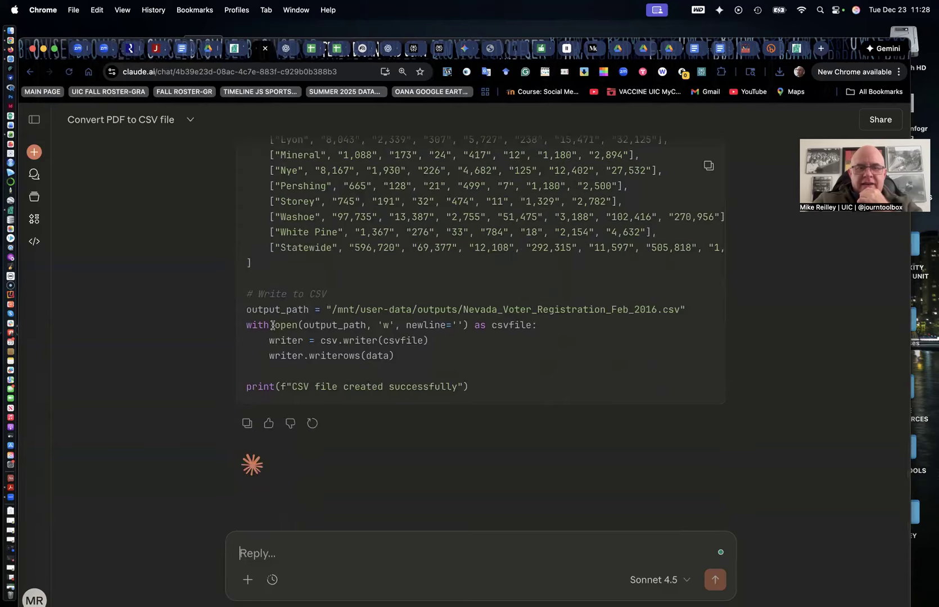
Ask Claude to provide a link to the converted CSV file
click(290, 426)
click(496, 465)
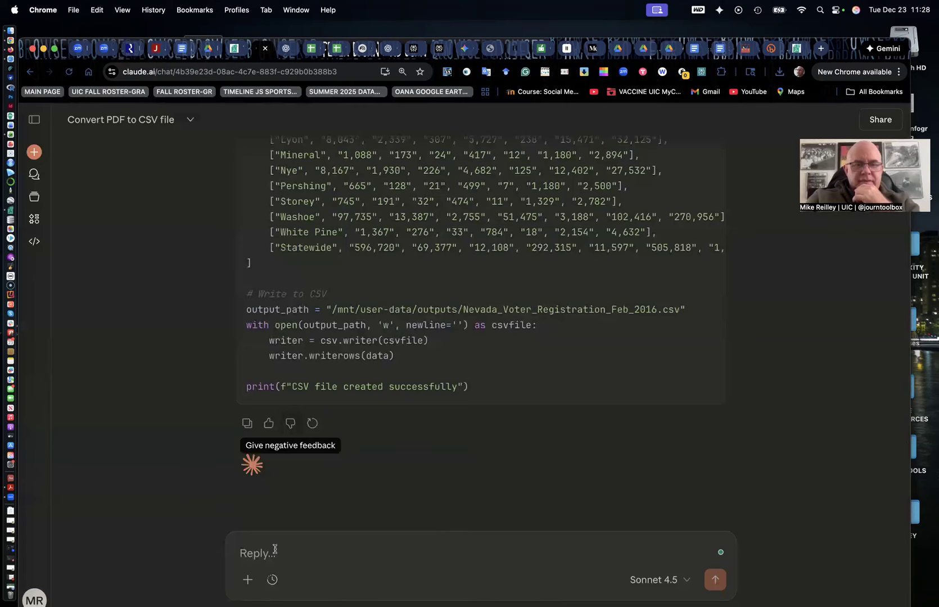
text(Can you )
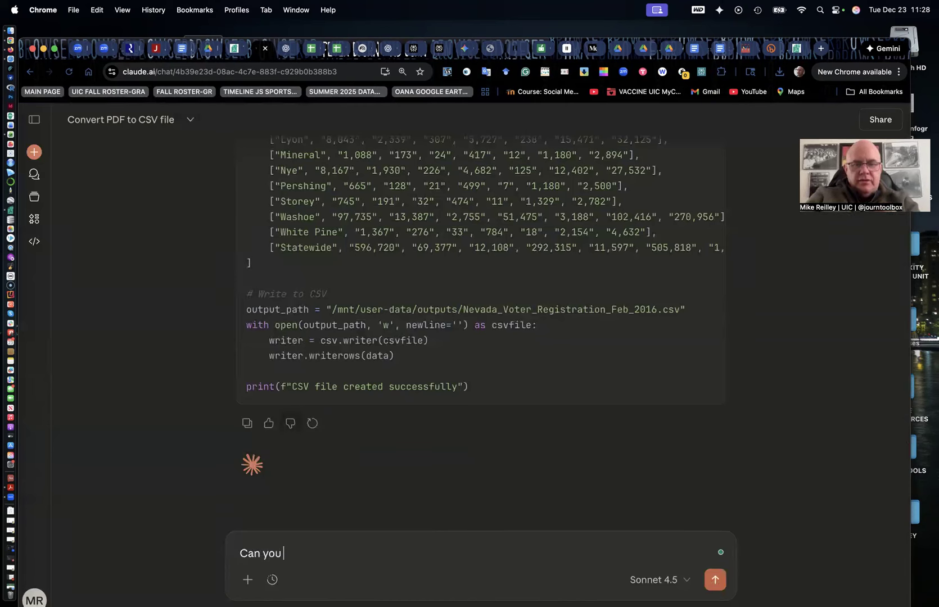
text(provide the)
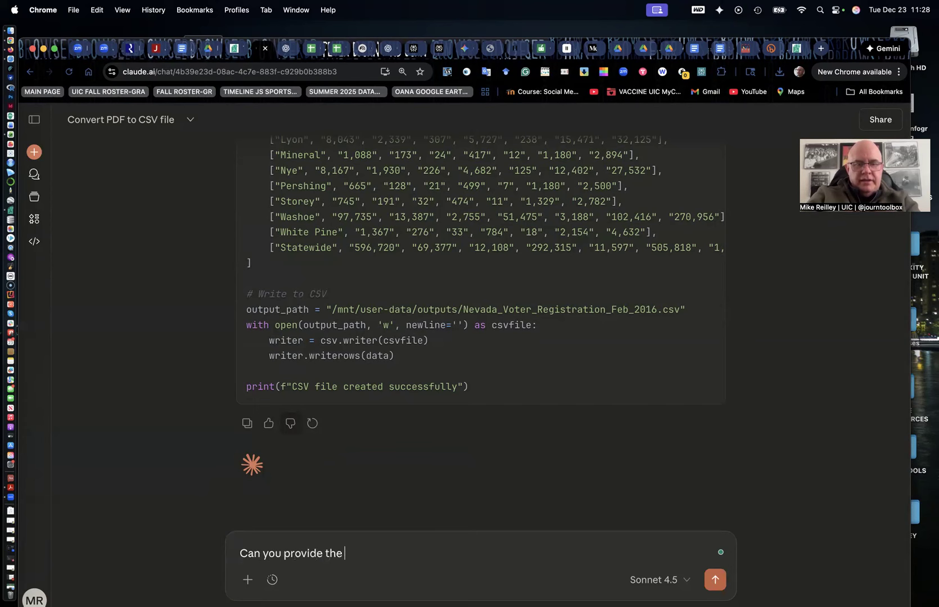
key(BackSpace)
key(BackSpace)
key(BackSpace)
key(BackSpace)
text(a link to the converted CSV file)
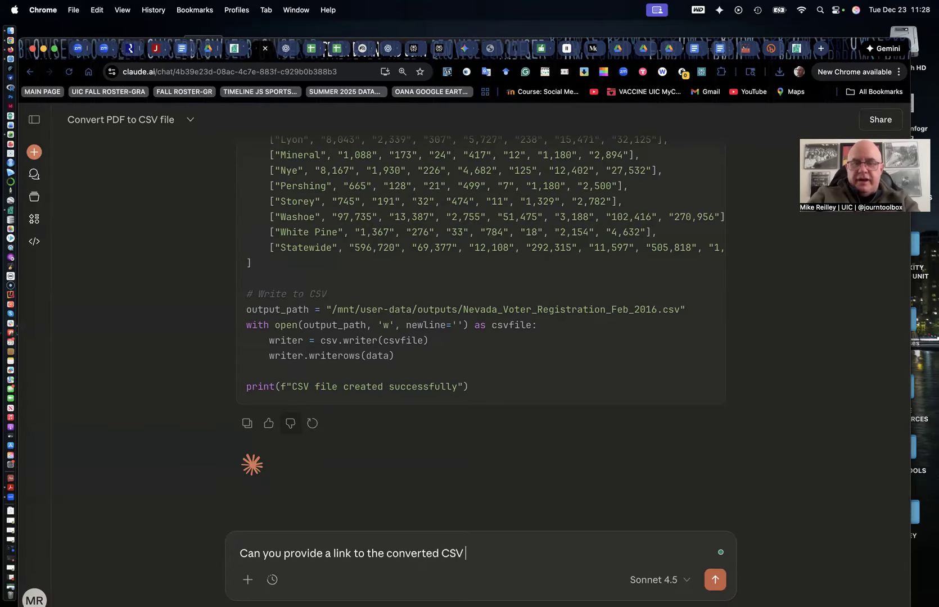
click(715, 580)
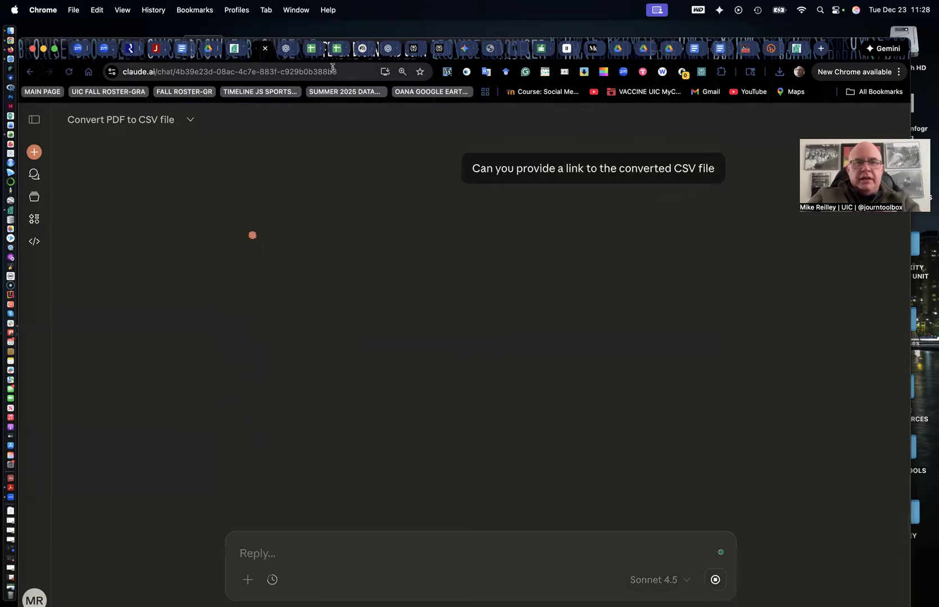
Read through ChatGPT's reply and download the converted CSV file from its download link
click(286, 49)
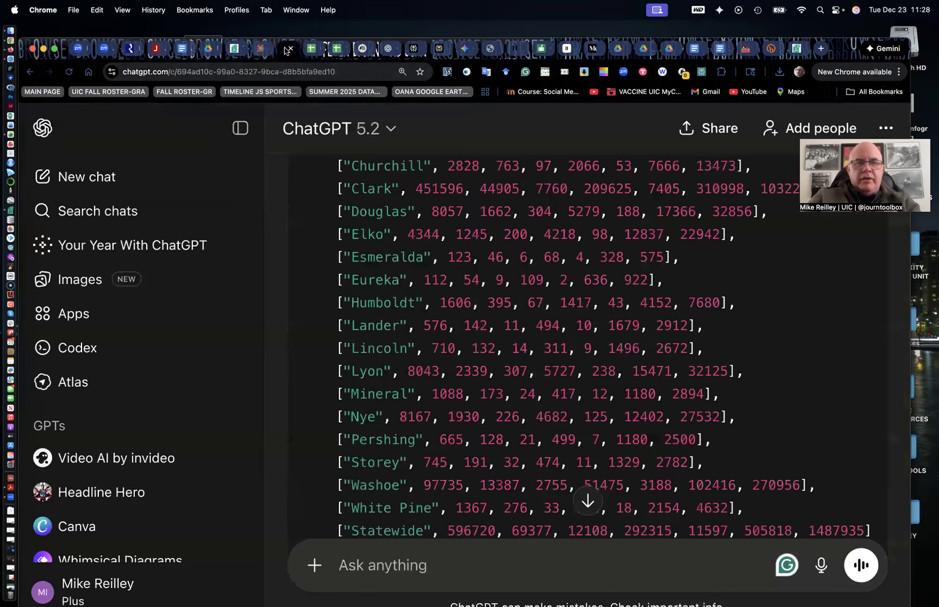
scroll(349, 343, down, 10)
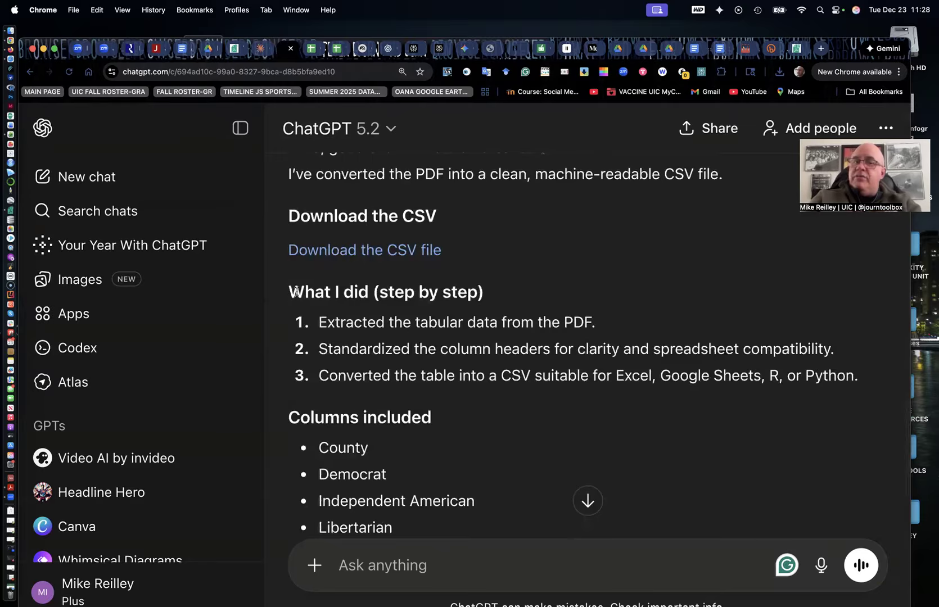
drag(288, 292, 394, 379)
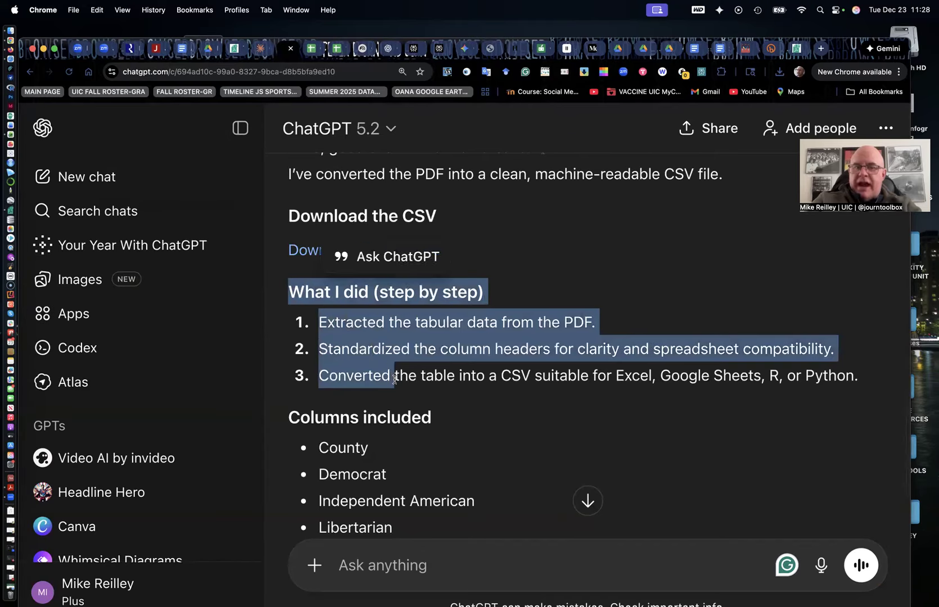
scroll(394, 379, down, 5)
scroll(395, 382, down, 2)
scroll(405, 450, down, 1)
scroll(387, 423, down, 5)
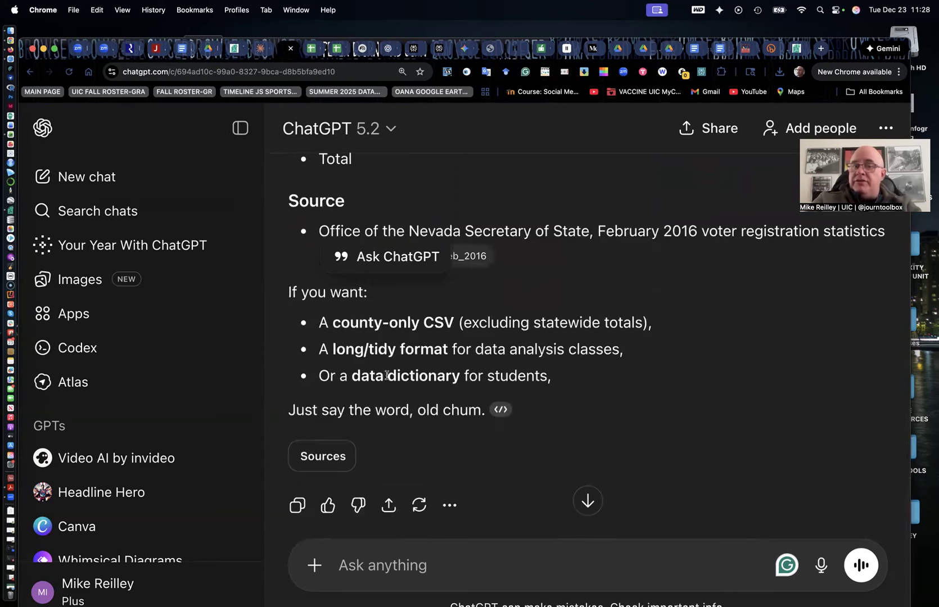
scroll(348, 323, up, 1)
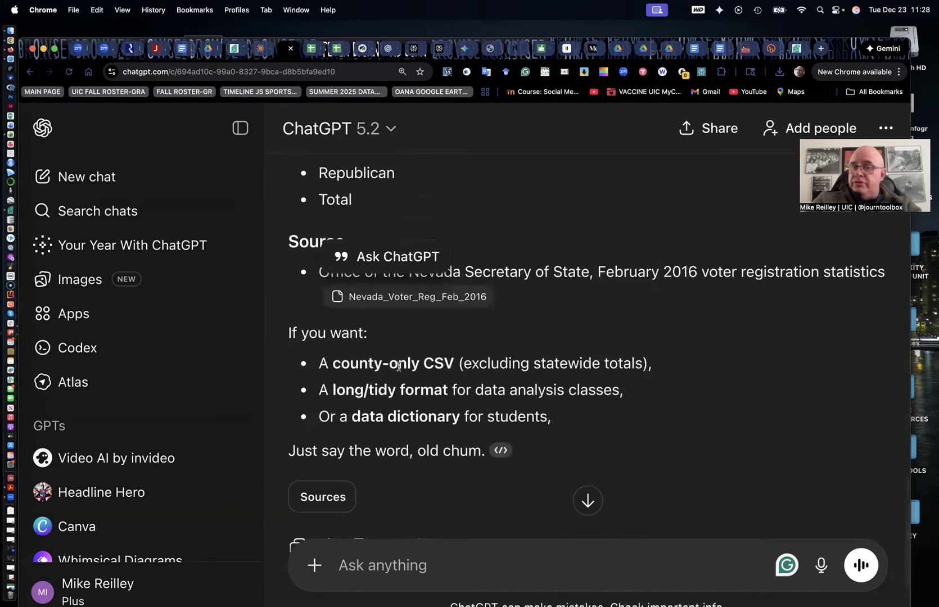
scroll(365, 404, up, 10)
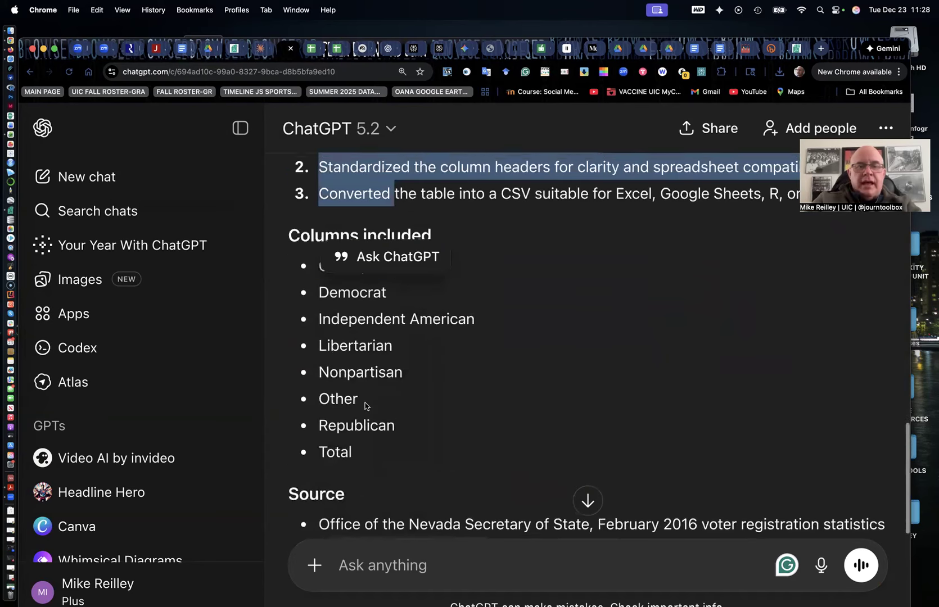
scroll(365, 402, up, 4)
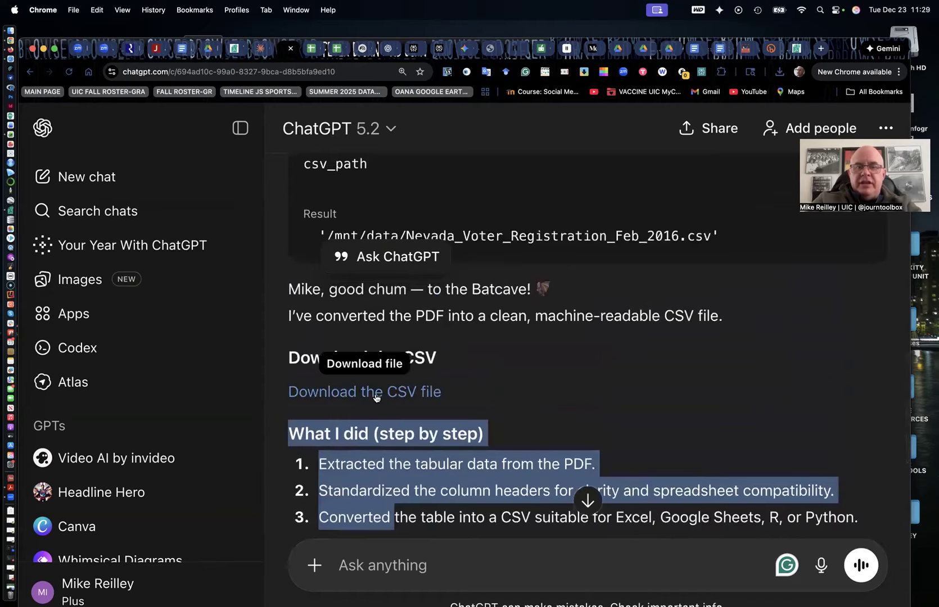
click(376, 396)
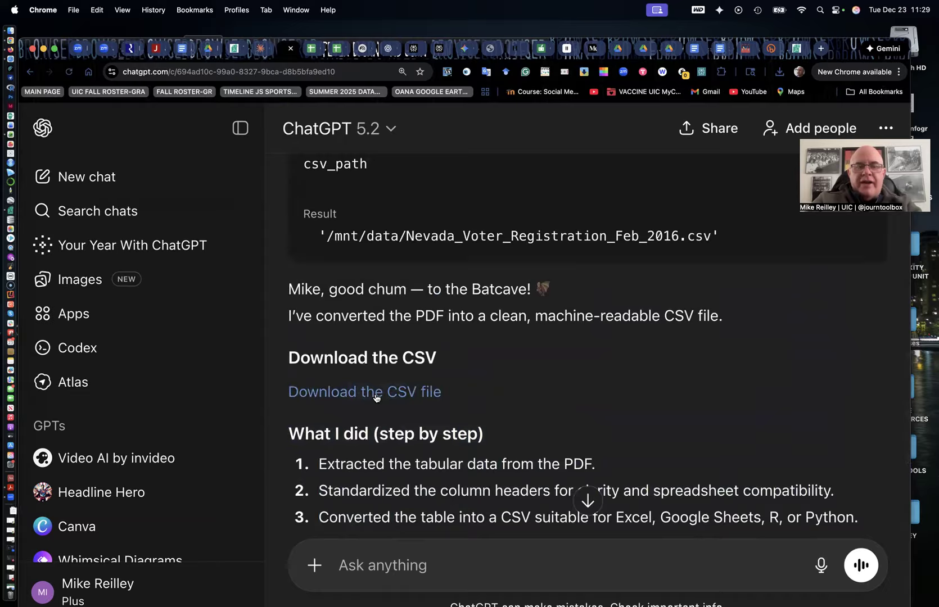
Switch to the Claude conversation and scroll through it beside the converted CSV preview
click(258, 49)
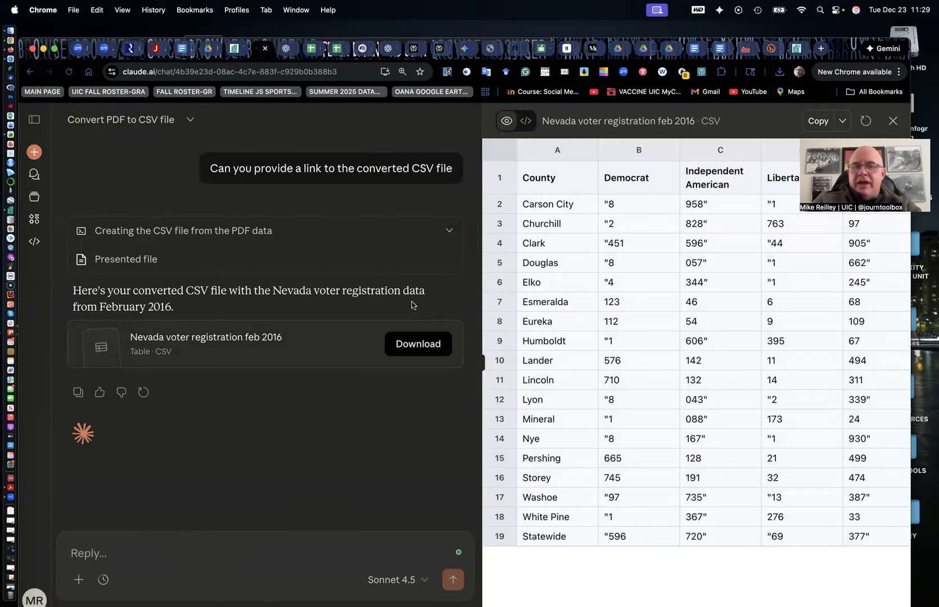
scroll(377, 342, up, 5)
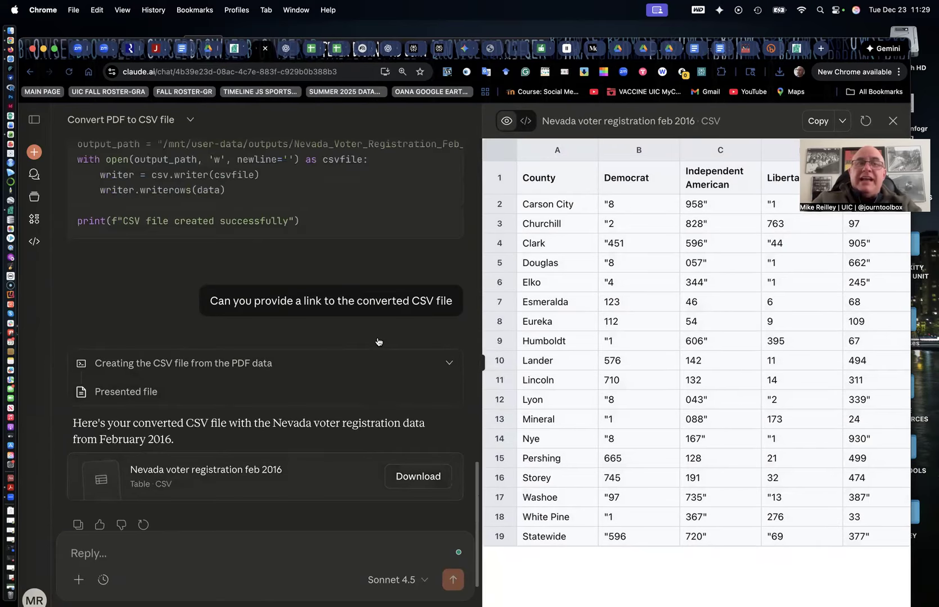
scroll(377, 342, down, 5)
scroll(378, 341, up, 15)
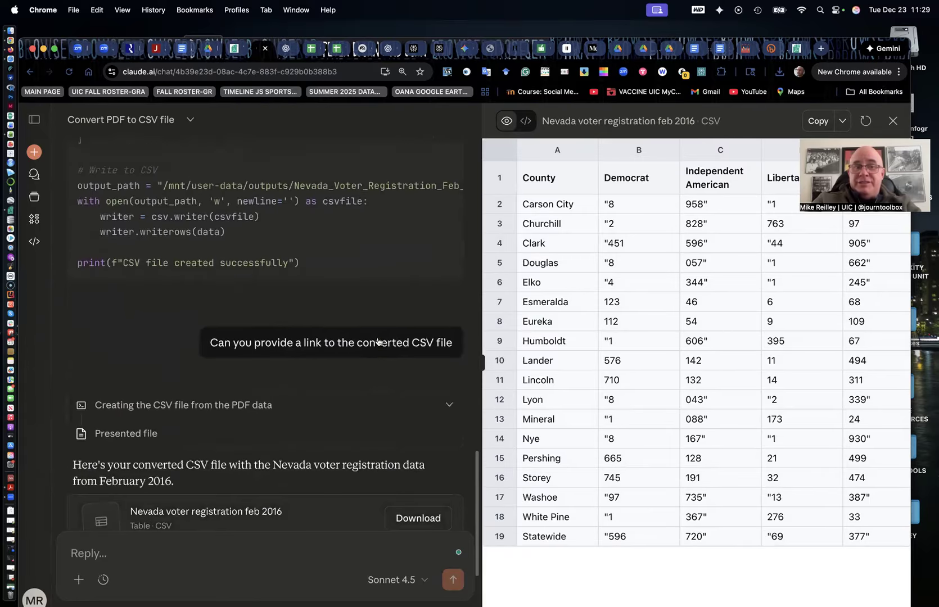
scroll(377, 337, up, 15)
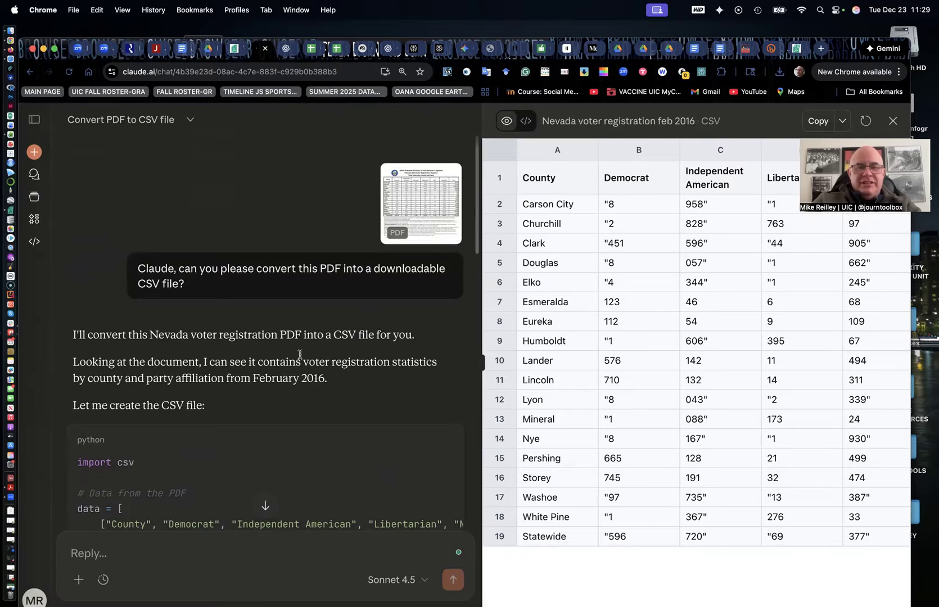
scroll(300, 357, down, 3)
scroll(300, 357, down, 15)
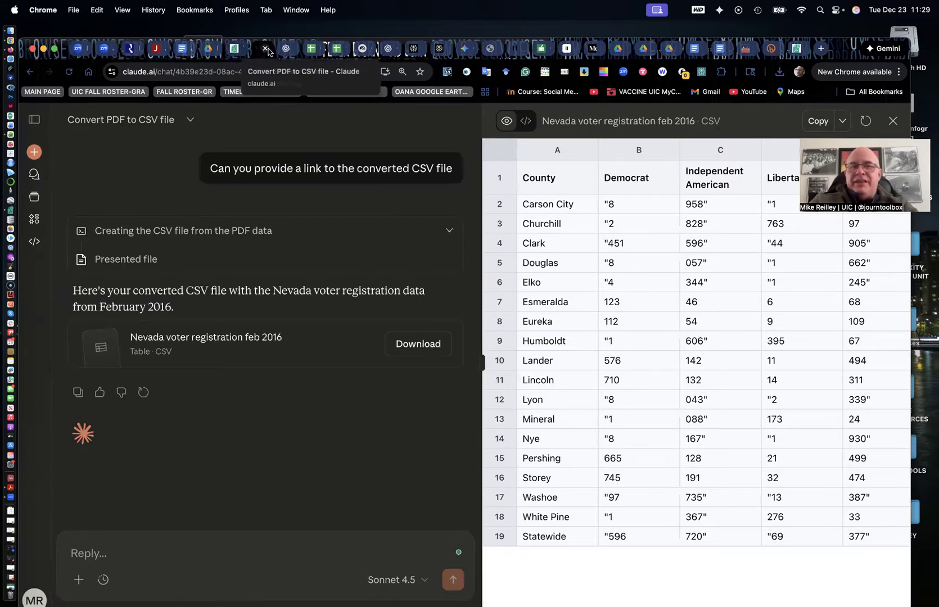
Compare the ChatGPT, Tabula and Claude tabs, returning to the top of Claude's conversation
click(285, 51)
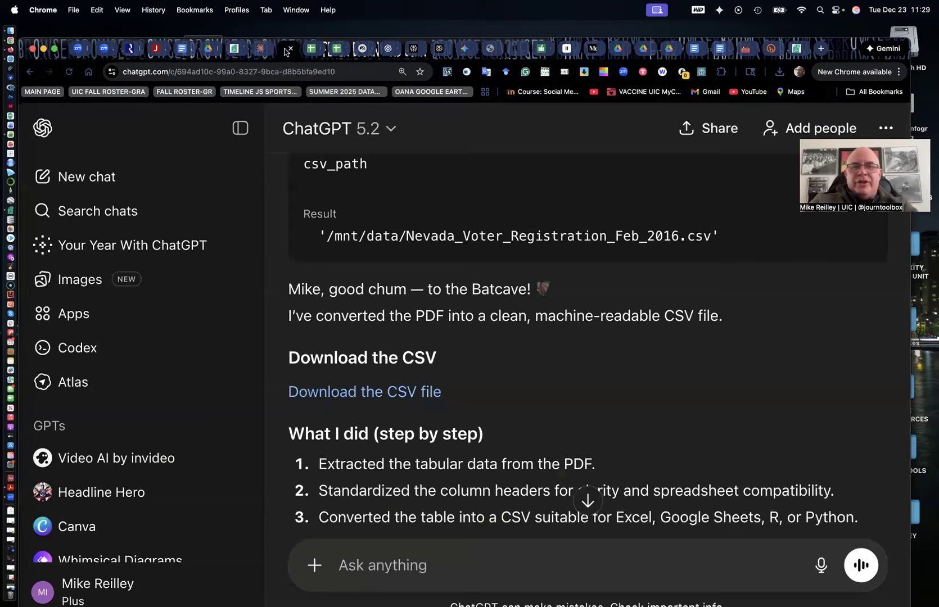
click(262, 50)
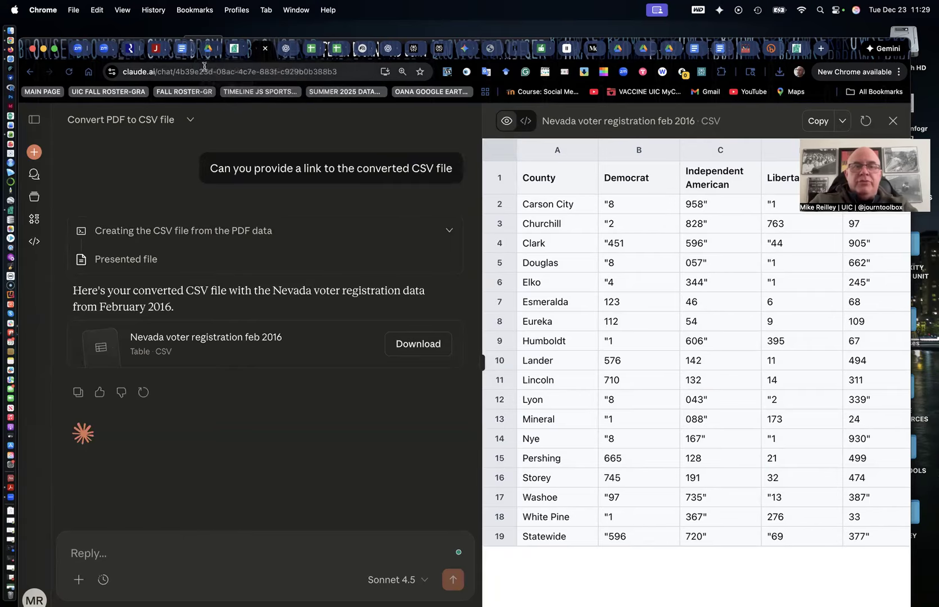
click(236, 51)
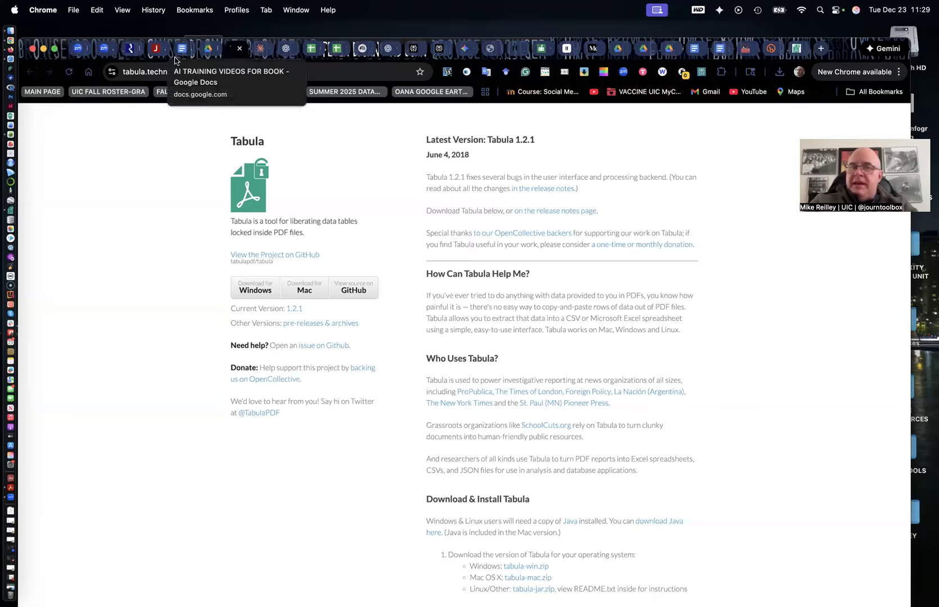
click(263, 50)
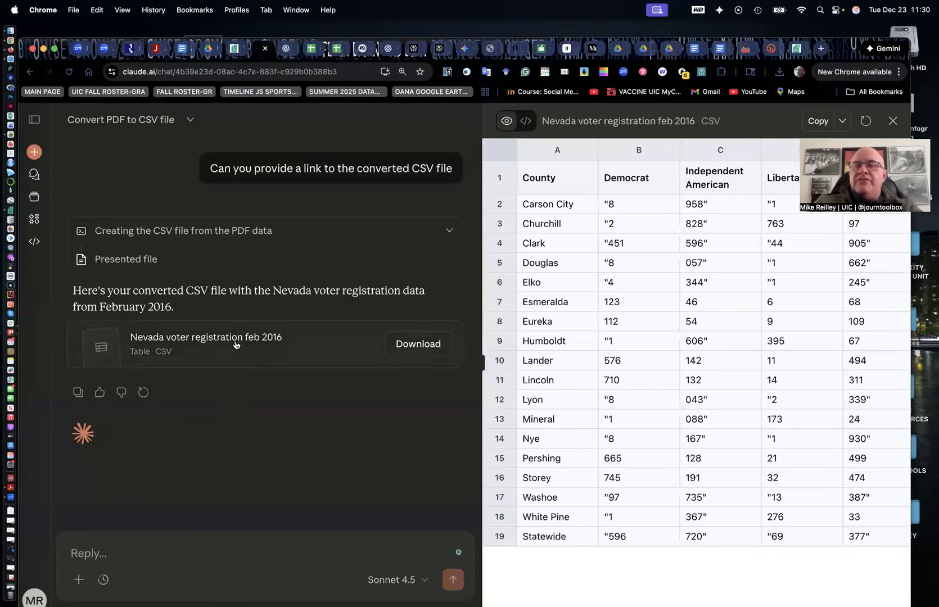
scroll(208, 303, up, 5)
scroll(207, 304, up, 10)
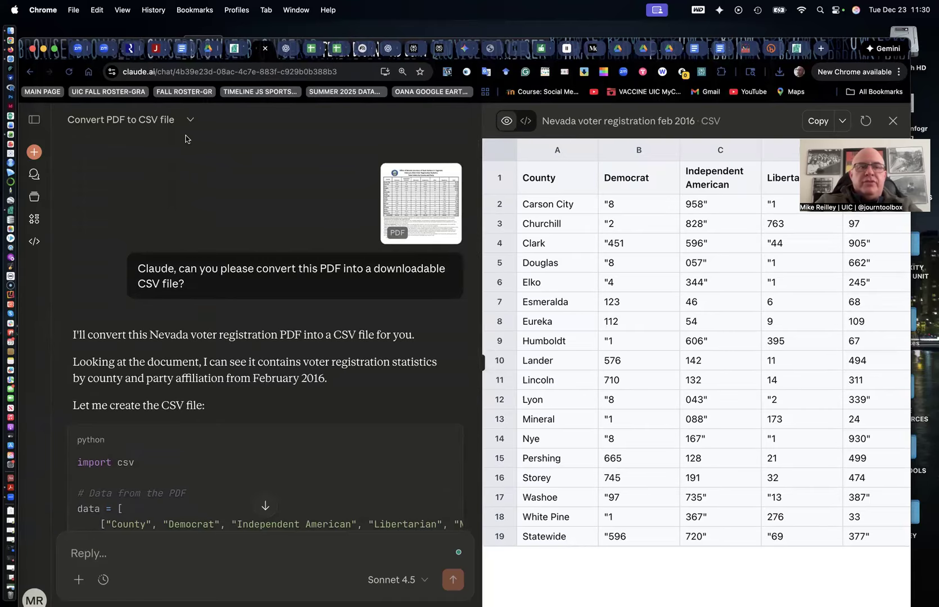
Open the AI TRAINING VIDEOS FOR BOOK document and scroll through its tool links up to the top
click(180, 49)
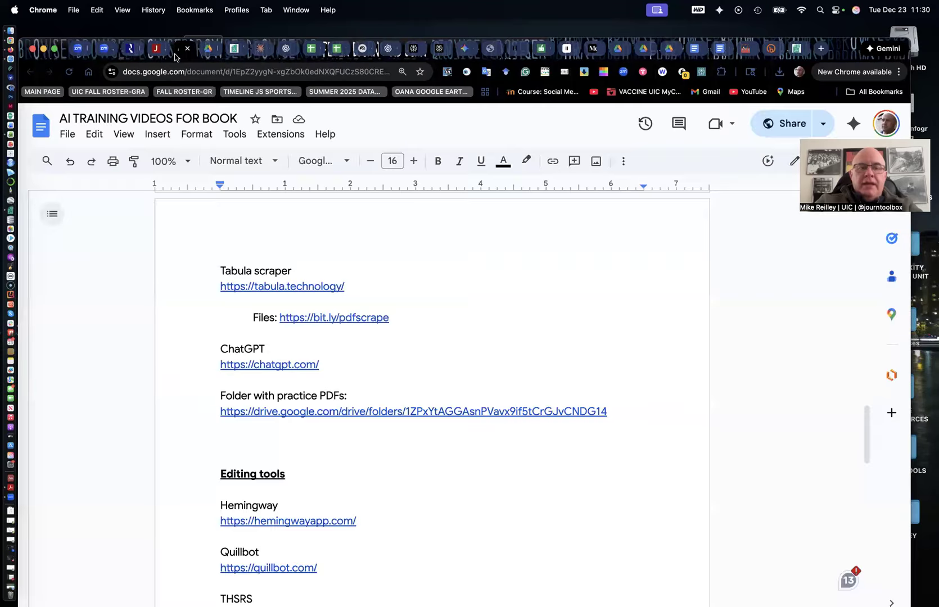
scroll(242, 354, up, 4)
scroll(241, 354, down, 4)
scroll(241, 354, down, 3)
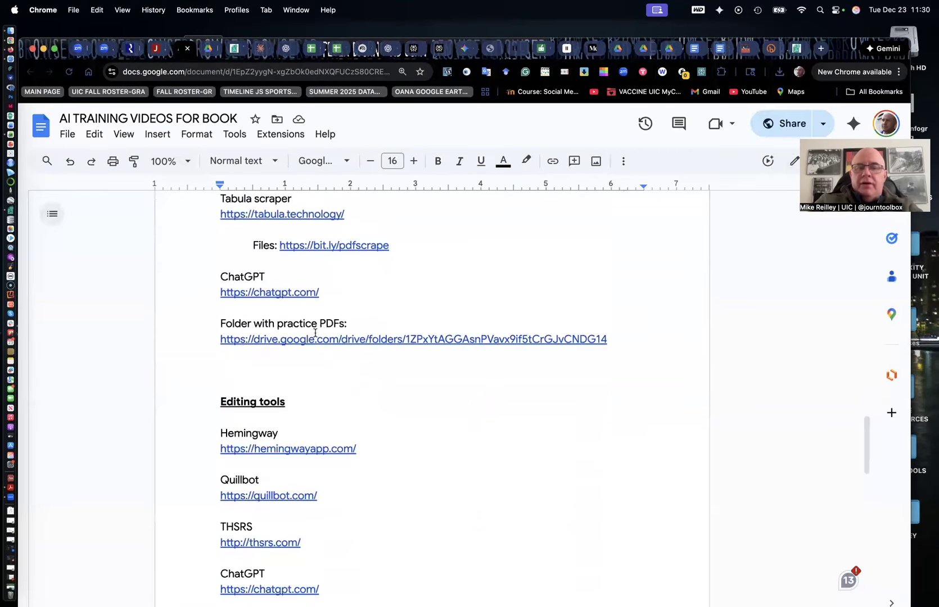
scroll(308, 303, up, 20)
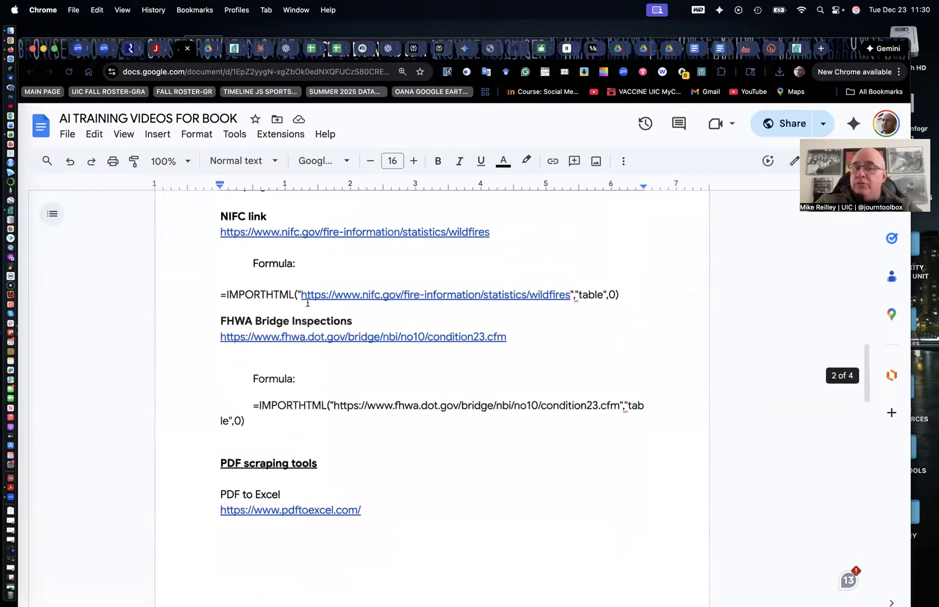
scroll(308, 302, up, 5)
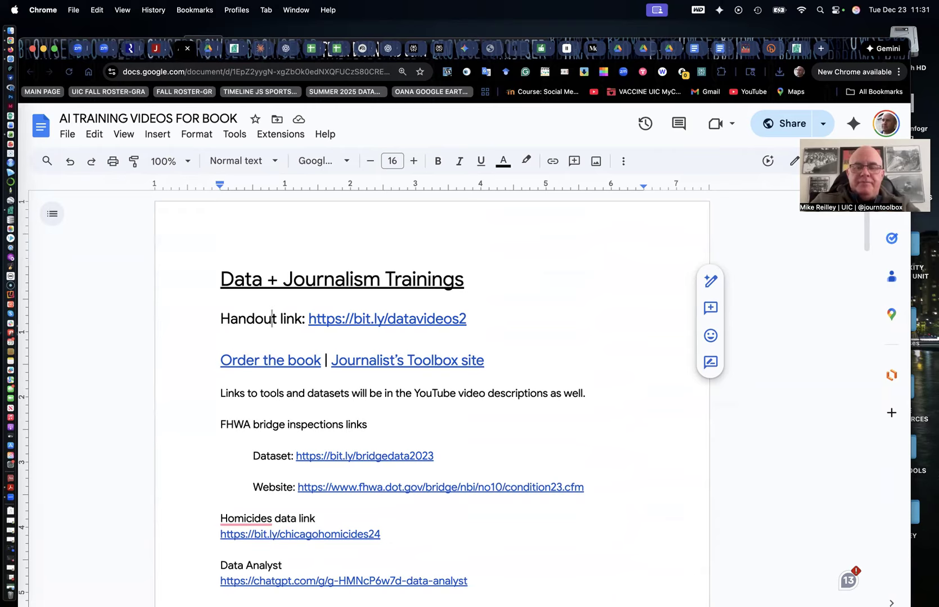
click(659, 594)
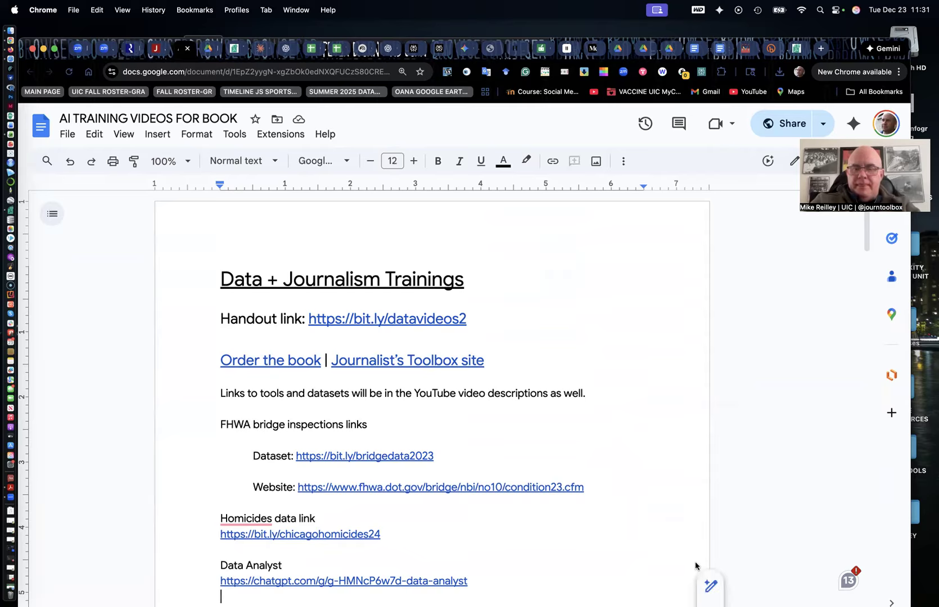